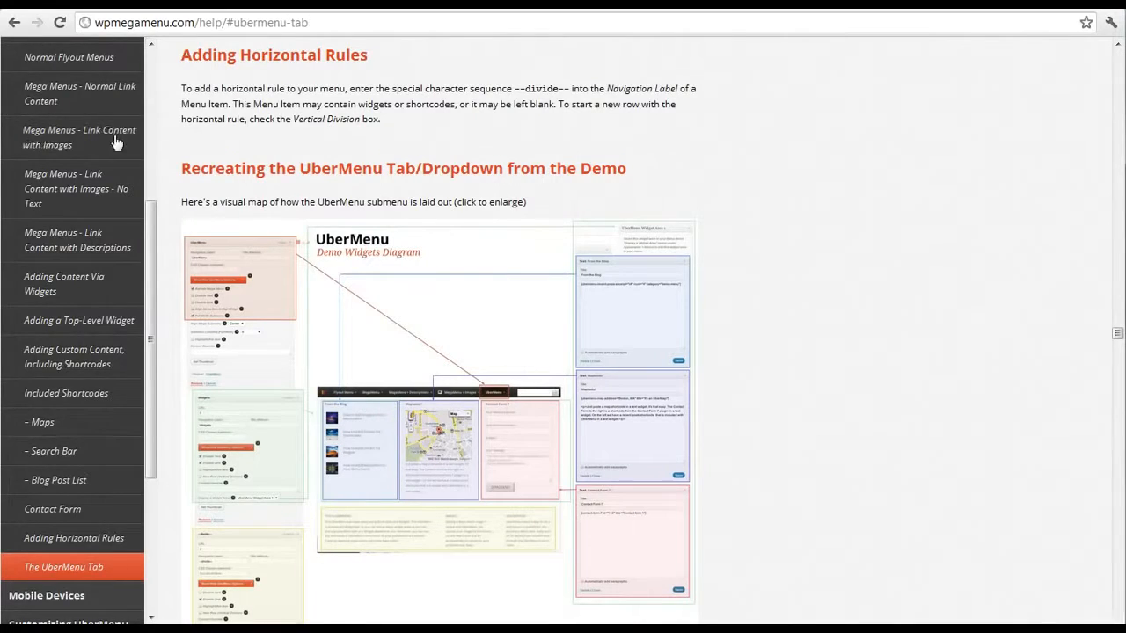
Open the full-size UberMenu Demo Widgets Diagram from the help page's UberMenu Tab section and enlarge it.
{"action": "scroll", "coordinate": [75, 136], "scroll_direction": "up", "scroll_amount": 3}
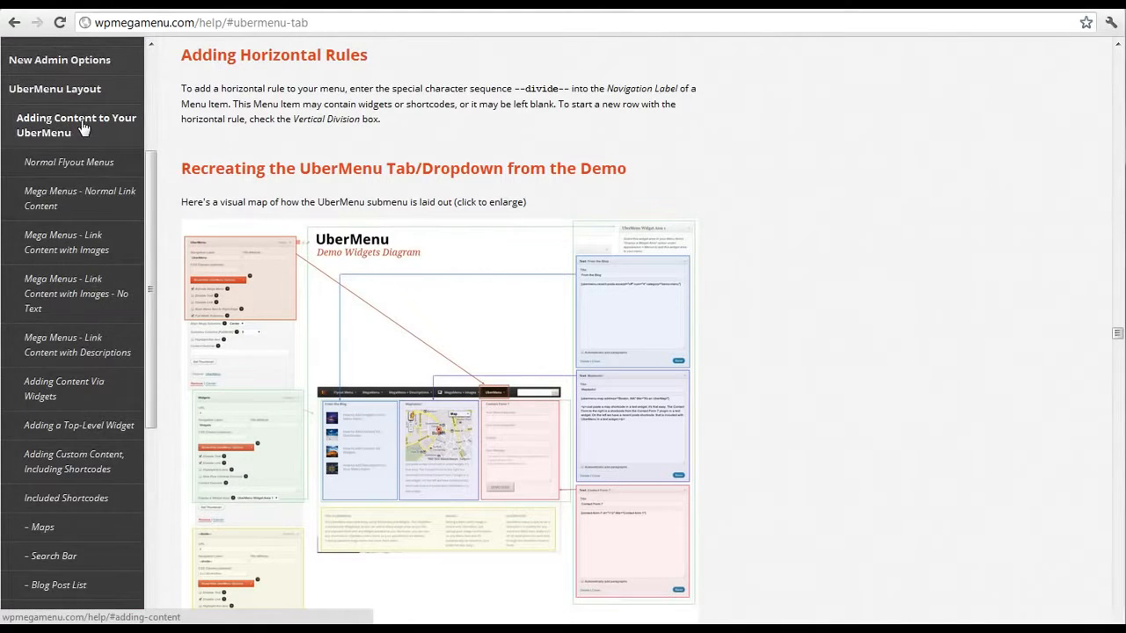
{"action": "scroll", "coordinate": [66, 264], "scroll_direction": "down", "scroll_amount": 5}
{"action": "scroll", "coordinate": [560, 307], "scroll_direction": "down", "scroll_amount": 3}
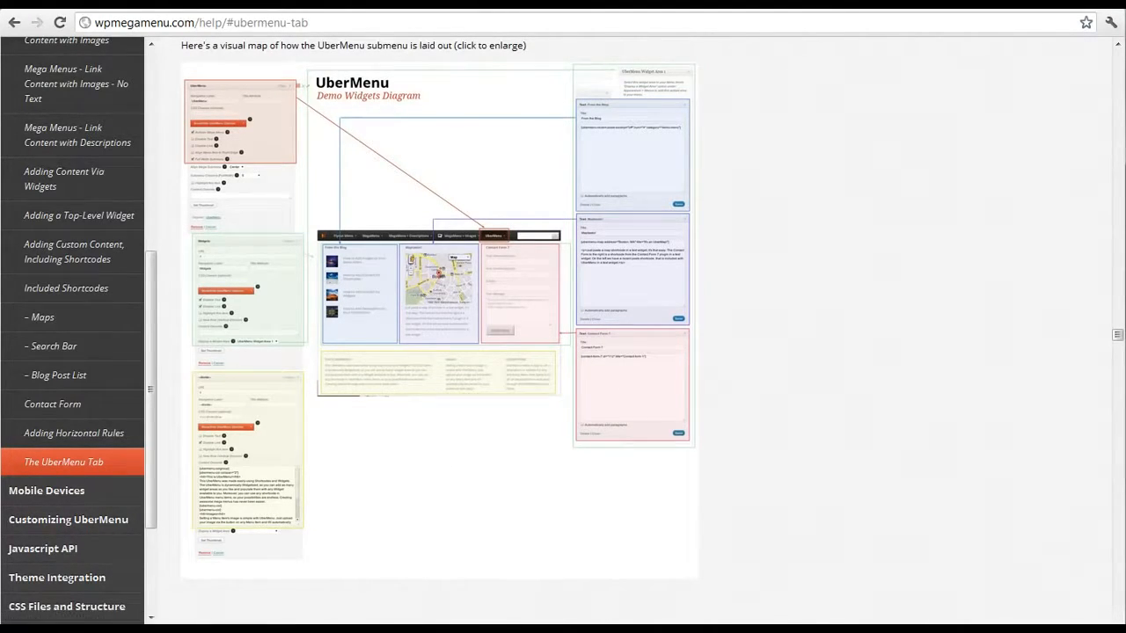
{"action": "left_click", "coordinate": [437, 163]}
{"action": "left_click", "coordinate": [345, 206]}
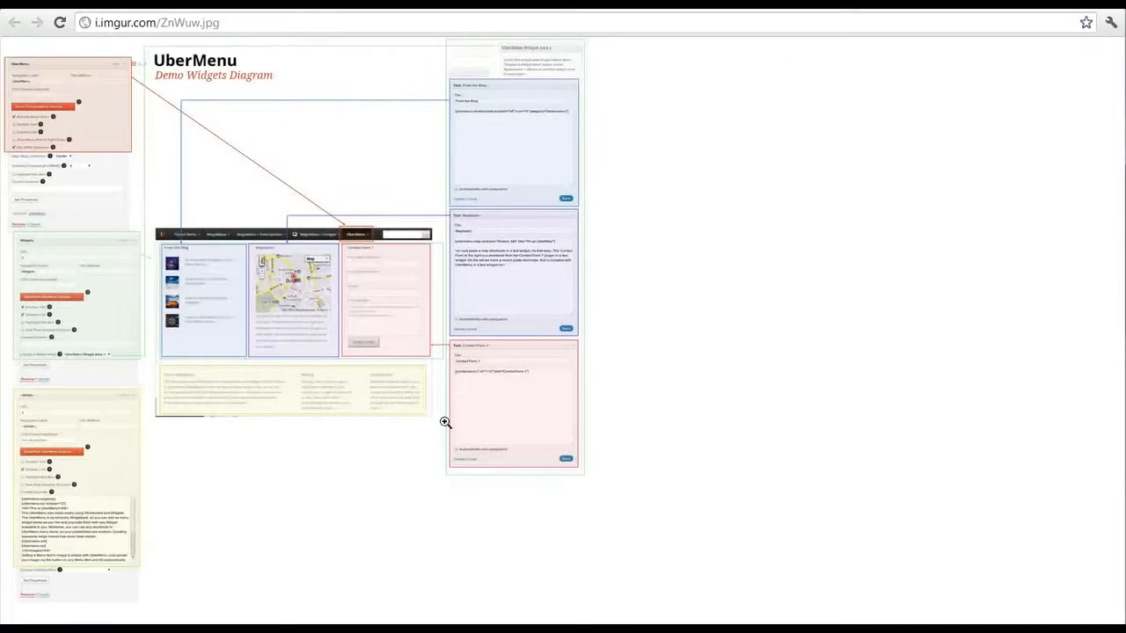
{"action": "left_click", "coordinate": [103, 129]}
Examine the diagram's settings for the UberMenu, Widgets and --divide-- menu items and the submenu parts they produce.
{"action": "scroll", "coordinate": [263, 221], "scroll_direction": "down", "scroll_amount": 2}
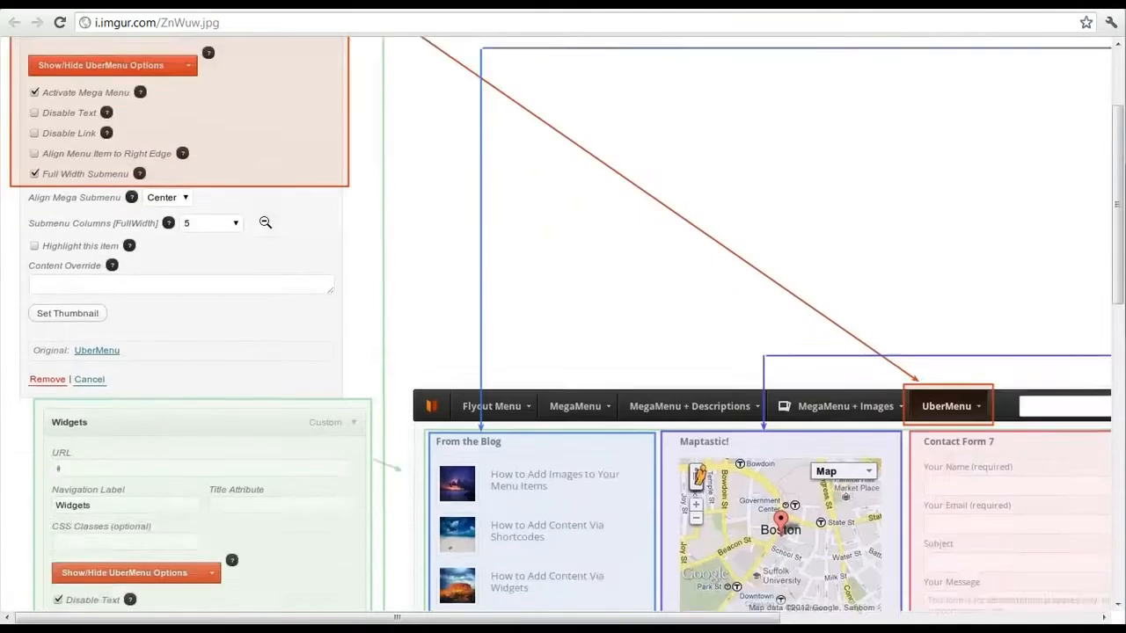
{"action": "scroll", "coordinate": [264, 222], "scroll_direction": "down", "scroll_amount": 4}
{"action": "scroll", "coordinate": [343, 253], "scroll_direction": "up", "scroll_amount": 2}
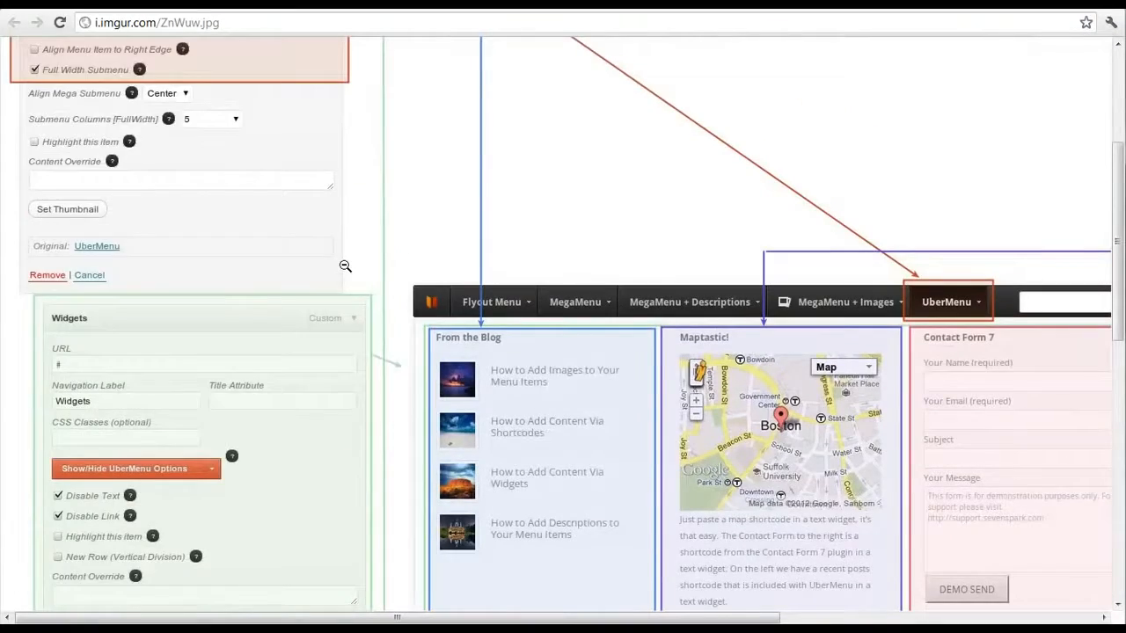
{"action": "scroll", "coordinate": [345, 266], "scroll_direction": "up", "scroll_amount": 3}
{"action": "scroll", "coordinate": [344, 265], "scroll_direction": "down", "scroll_amount": 15}
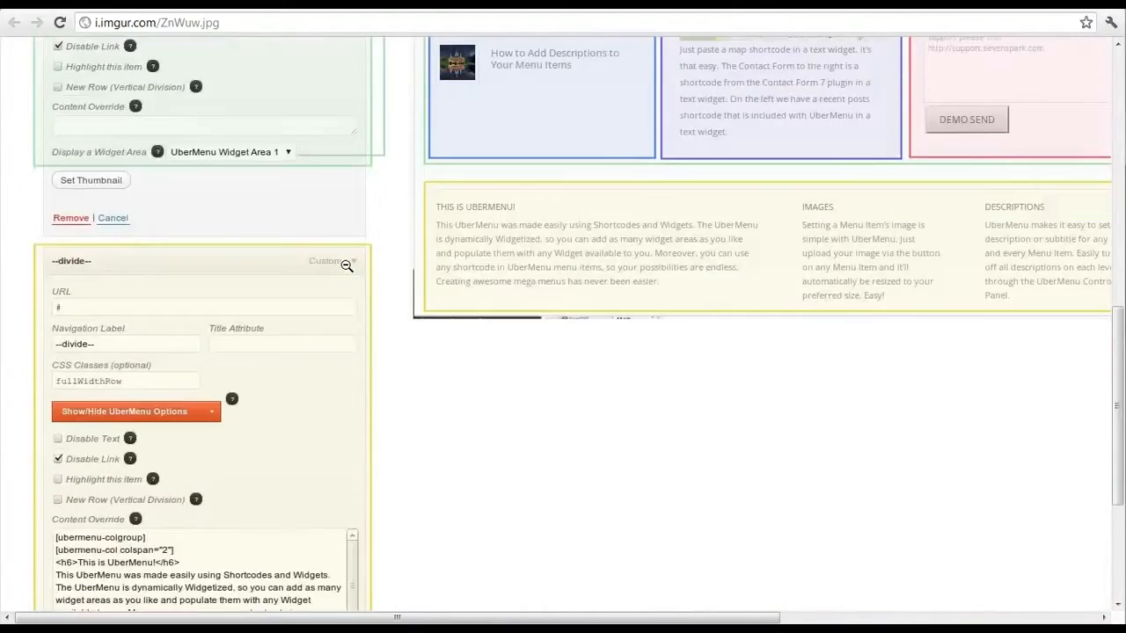
{"action": "scroll", "coordinate": [346, 266], "scroll_direction": "up", "scroll_amount": 5}
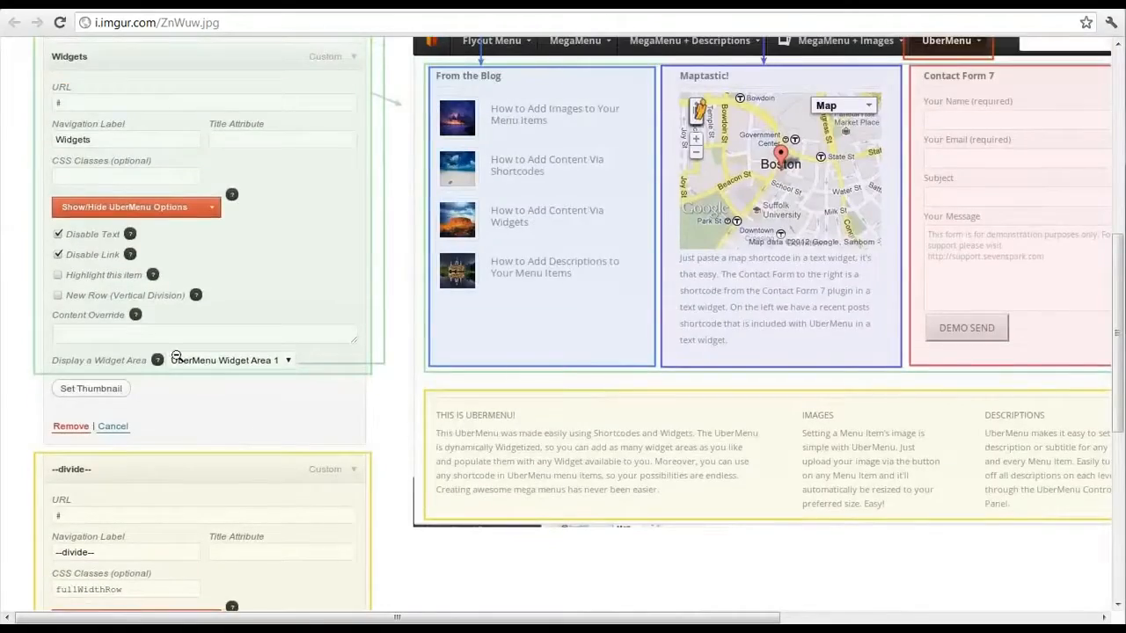
{"action": "scroll", "coordinate": [176, 355], "scroll_direction": "up", "scroll_amount": 2}
{"action": "scroll", "coordinate": [148, 244], "scroll_direction": "down", "scroll_amount": 1}
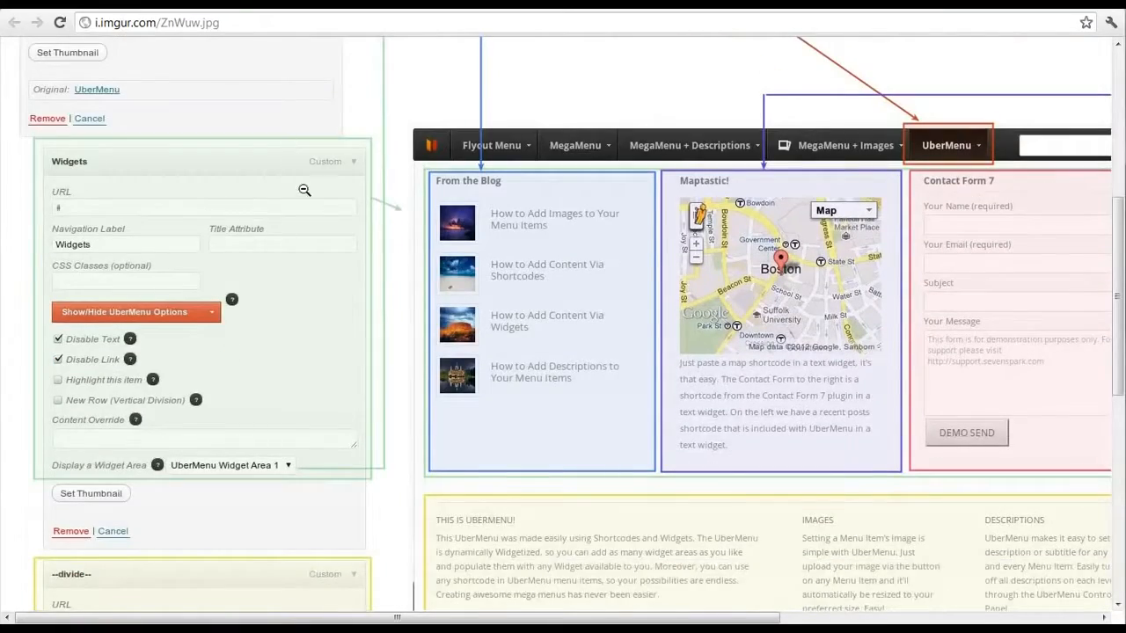
{"action": "scroll", "coordinate": [304, 190], "scroll_direction": "down", "scroll_amount": 1}
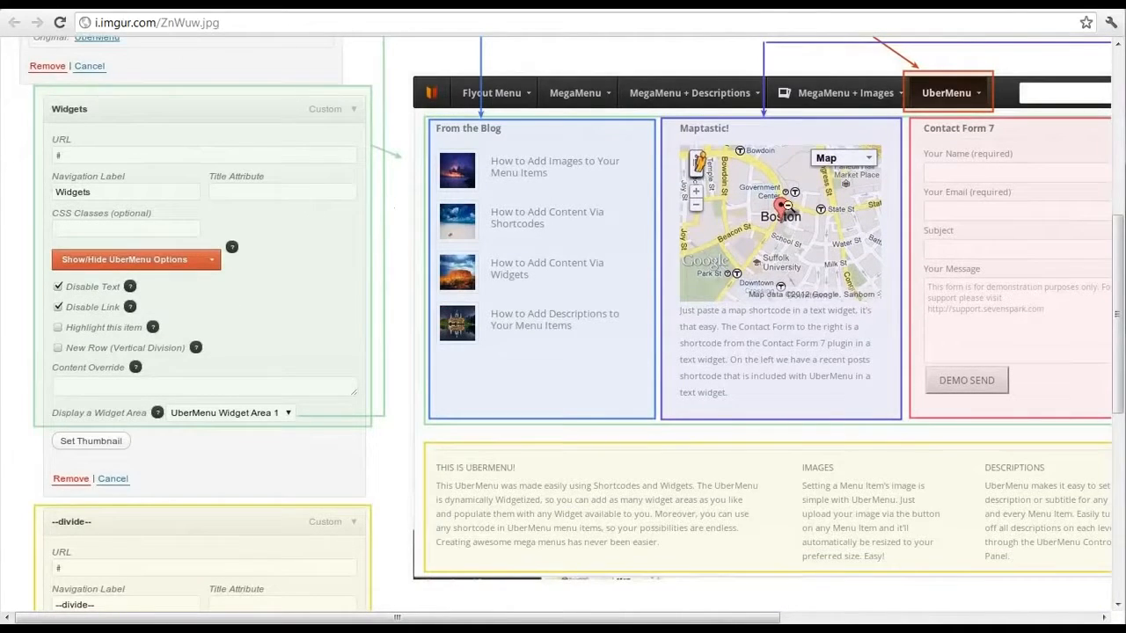
{"action": "scroll", "coordinate": [326, 334], "scroll_direction": "down", "scroll_amount": 4}
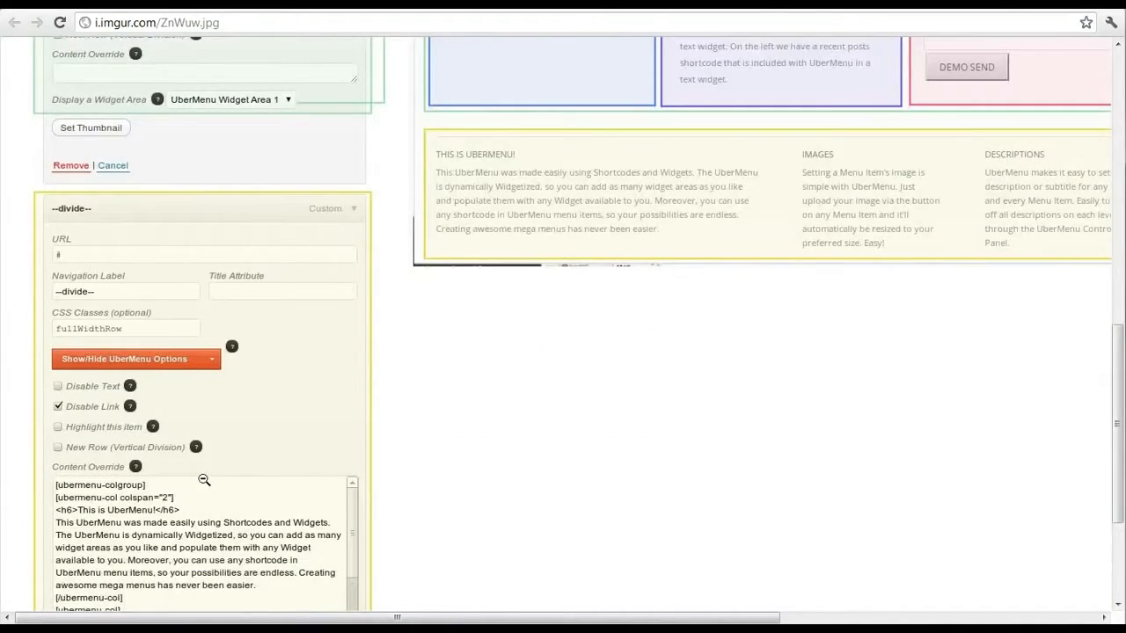
{"action": "scroll", "coordinate": [203, 479], "scroll_direction": "up", "scroll_amount": 3}
{"action": "scroll", "coordinate": [301, 311], "scroll_direction": "up", "scroll_amount": 2}
Examine how the From the Blog, Maptastic! and Contact Form 7 text widgets in UberMenu Widget Area 1 map to the submenu columns.
{"action": "left_click_drag", "start_coordinate": [605, 619], "coordinate": [750, 621]}
{"action": "scroll", "coordinate": [222, 129], "scroll_direction": "down", "scroll_amount": 1}
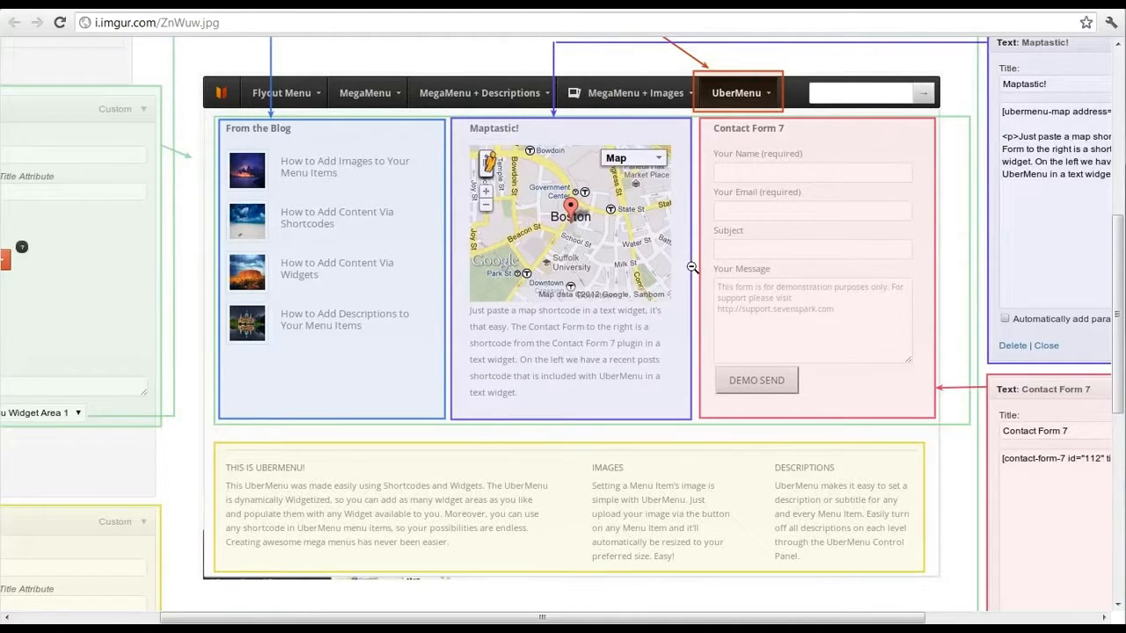
{"action": "left_click_drag", "start_coordinate": [422, 618], "coordinate": [265, 619]}
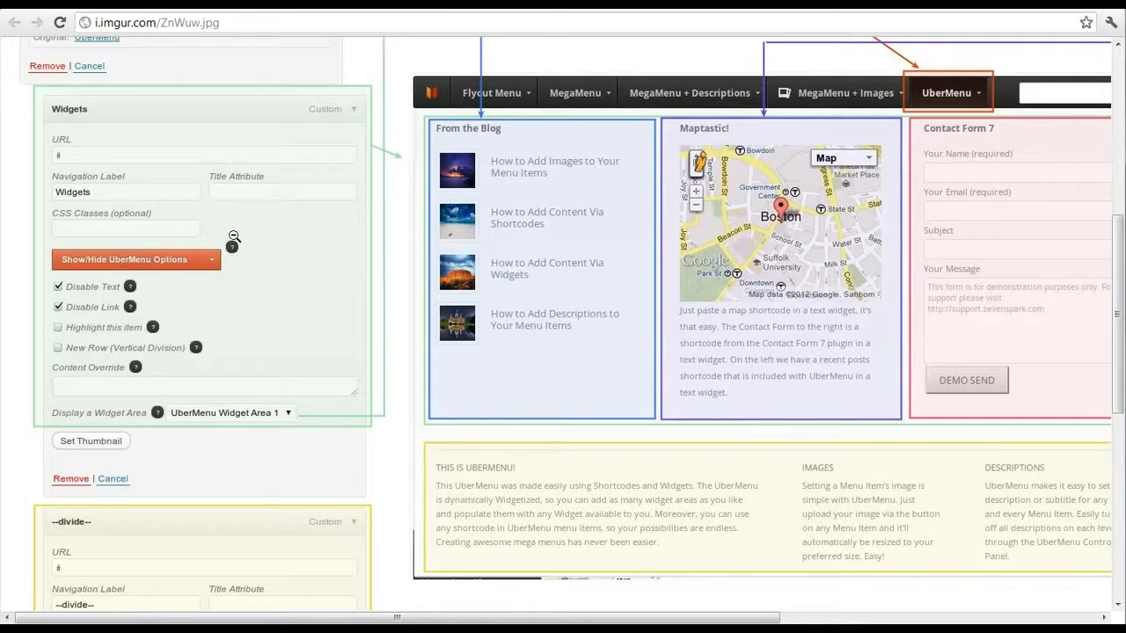
{"action": "left_click_drag", "start_coordinate": [714, 611], "coordinate": [738, 614]}
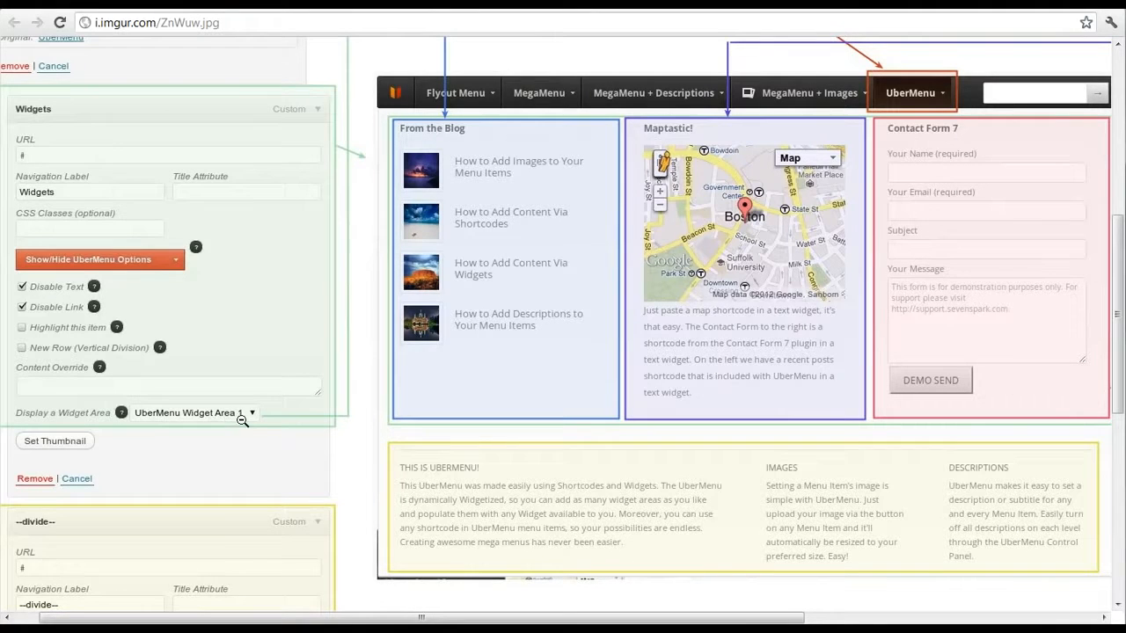
{"action": "left_click_drag", "start_coordinate": [705, 613], "coordinate": [807, 620]}
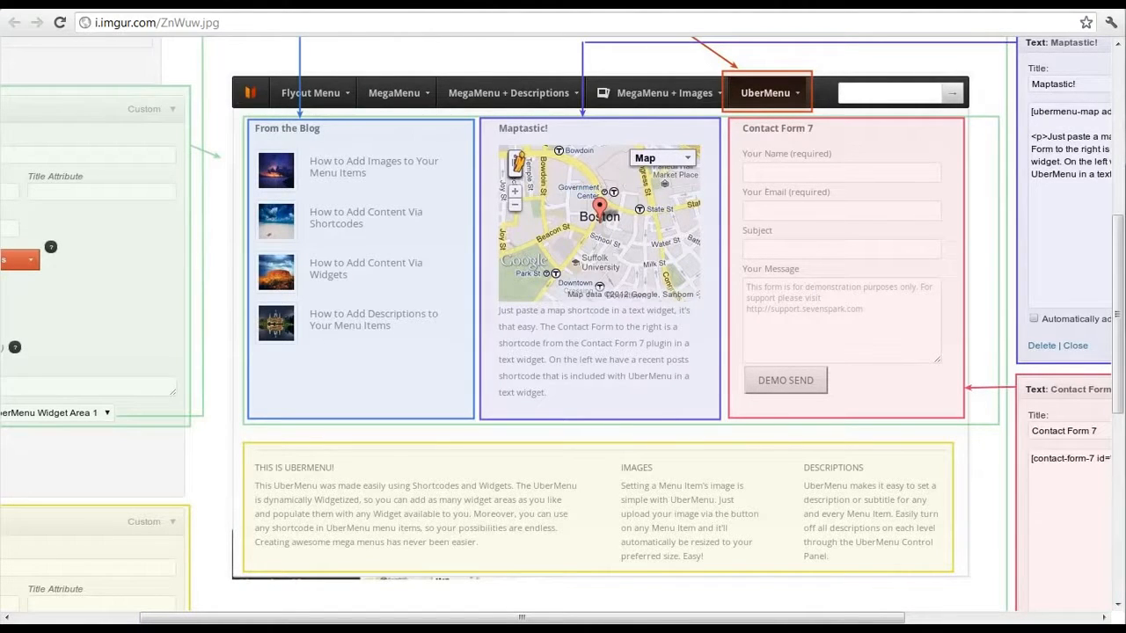
{"action": "left_click_drag", "start_coordinate": [765, 620], "coordinate": [968, 623]}
{"action": "scroll", "coordinate": [987, 453], "scroll_direction": "up", "scroll_amount": 5}
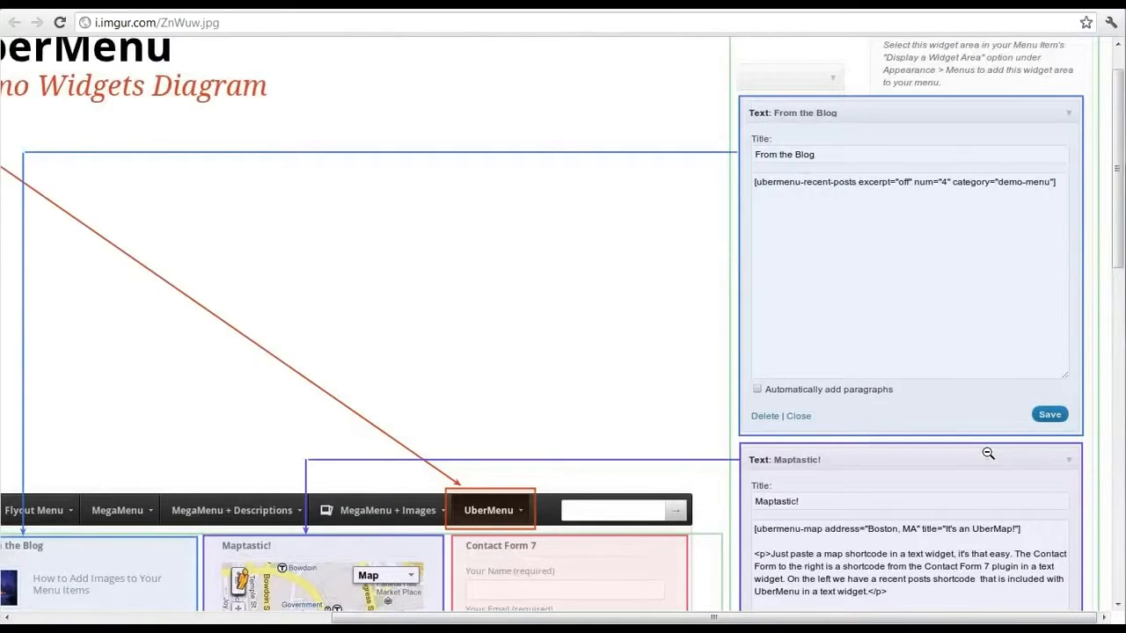
{"action": "scroll", "coordinate": [887, 339], "scroll_direction": "up", "scroll_amount": 1}
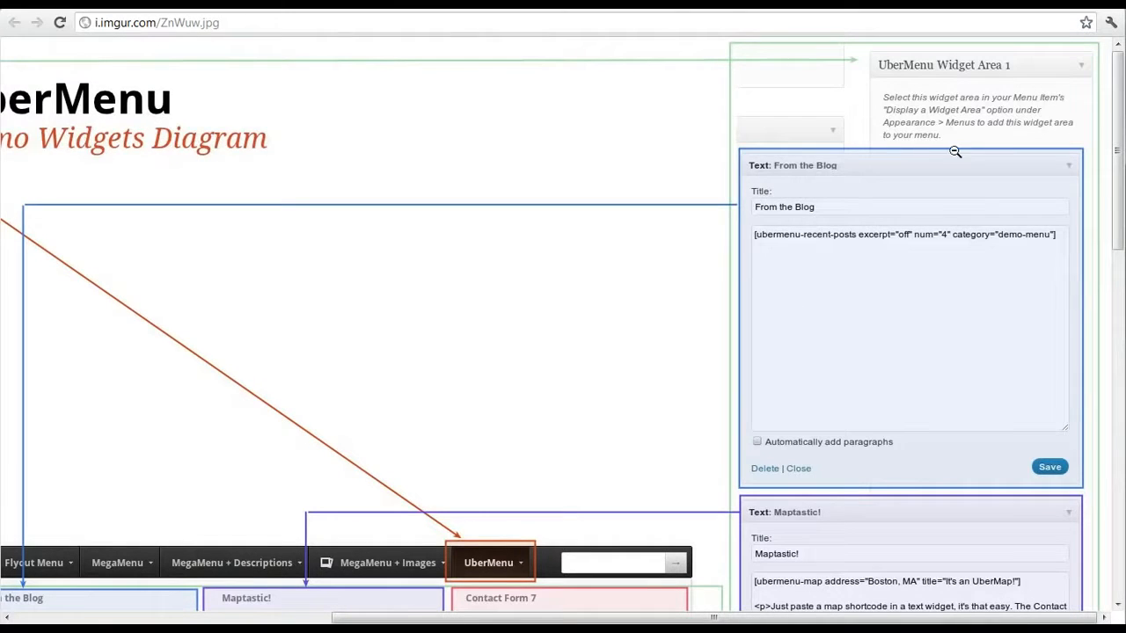
{"action": "left_click", "coordinate": [892, 253]}
{"action": "left_click", "coordinate": [892, 193]}
{"action": "scroll", "coordinate": [867, 325], "scroll_direction": "down", "scroll_amount": 1}
{"action": "scroll", "coordinate": [841, 347], "scroll_direction": "down", "scroll_amount": 2}
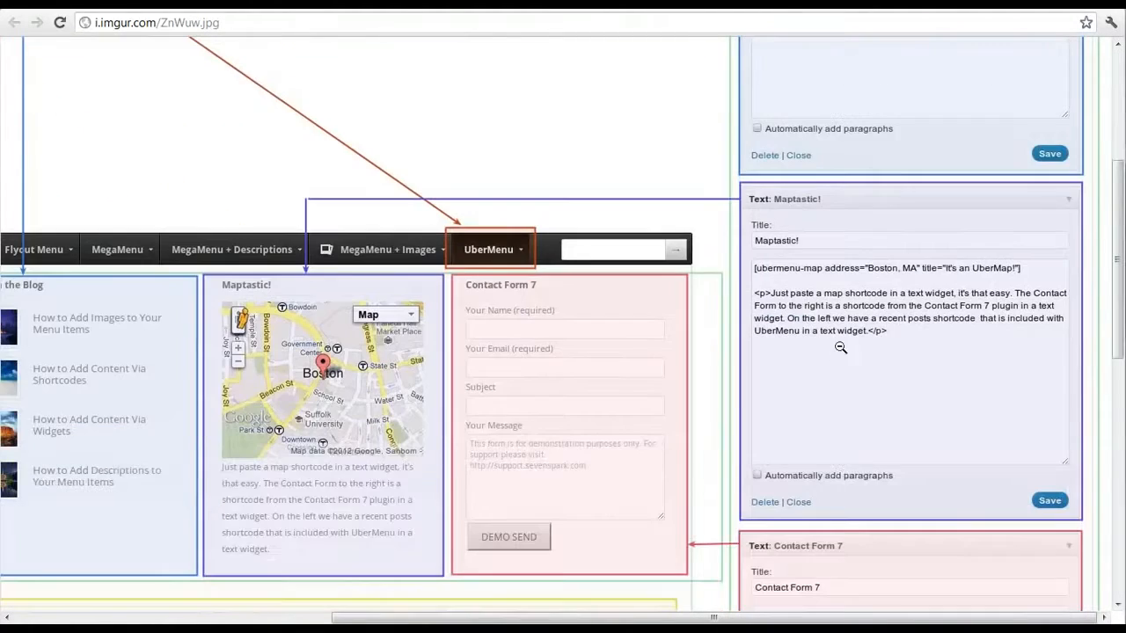
{"action": "scroll", "coordinate": [847, 475], "scroll_direction": "down", "scroll_amount": 2}
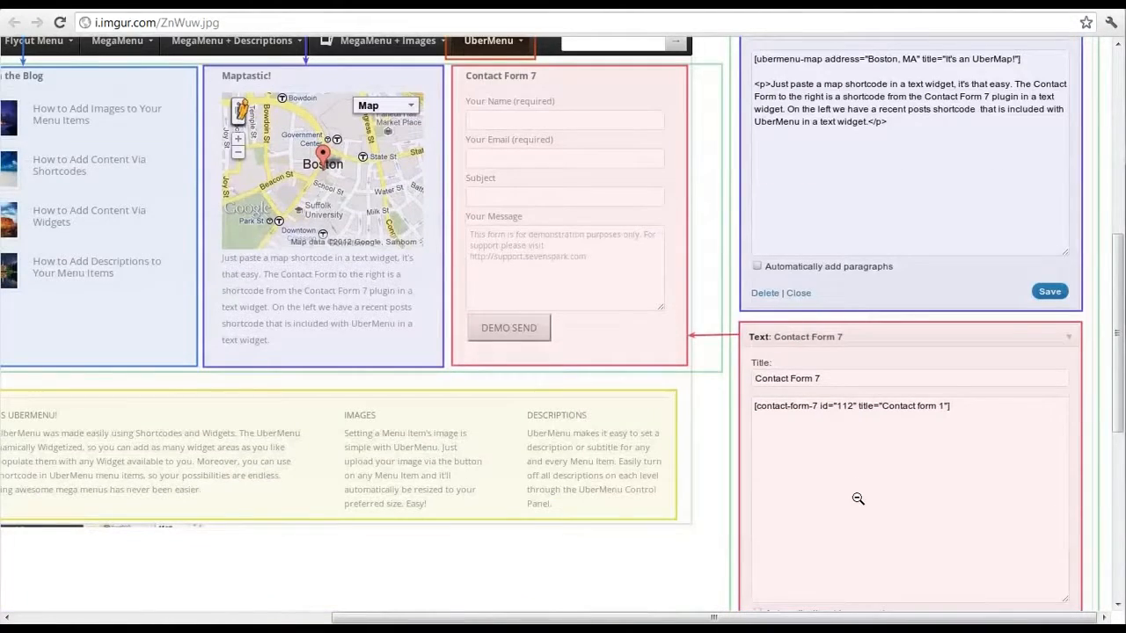
{"action": "scroll", "coordinate": [272, 211], "scroll_direction": "left", "scroll_amount": 2}
{"action": "scroll", "coordinate": [302, 212], "scroll_direction": "up", "scroll_amount": 1}
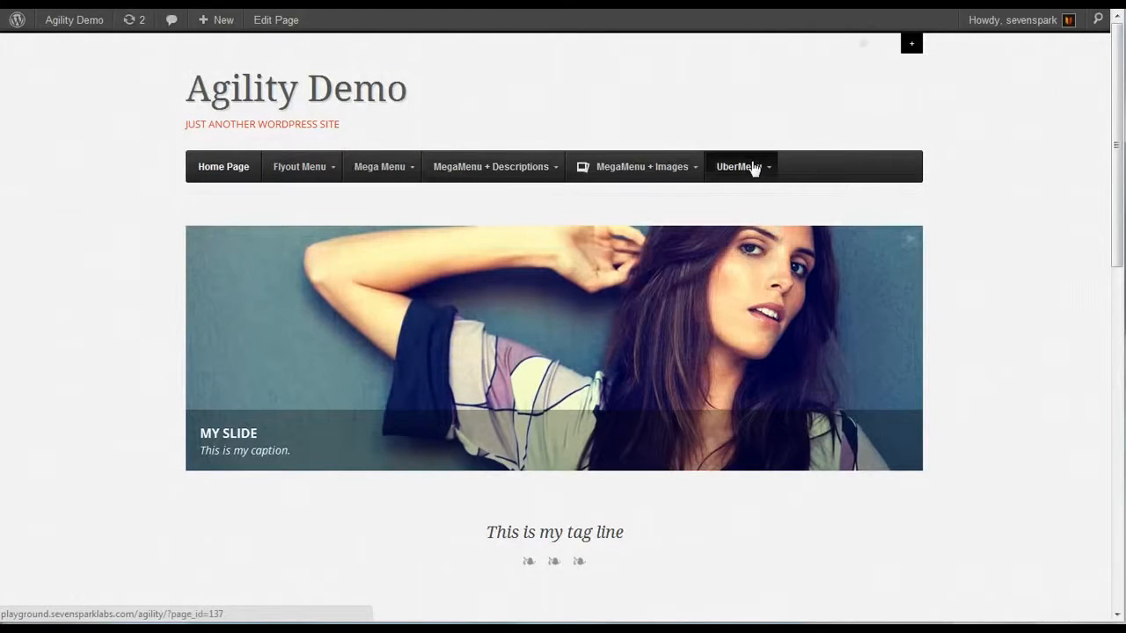
Switch to the Agility Demo WordPress dashboard and open UberMenu's settings for descriptions, shortcodes and widgets.
{"action": "left_click", "coordinate": [176, 4]}
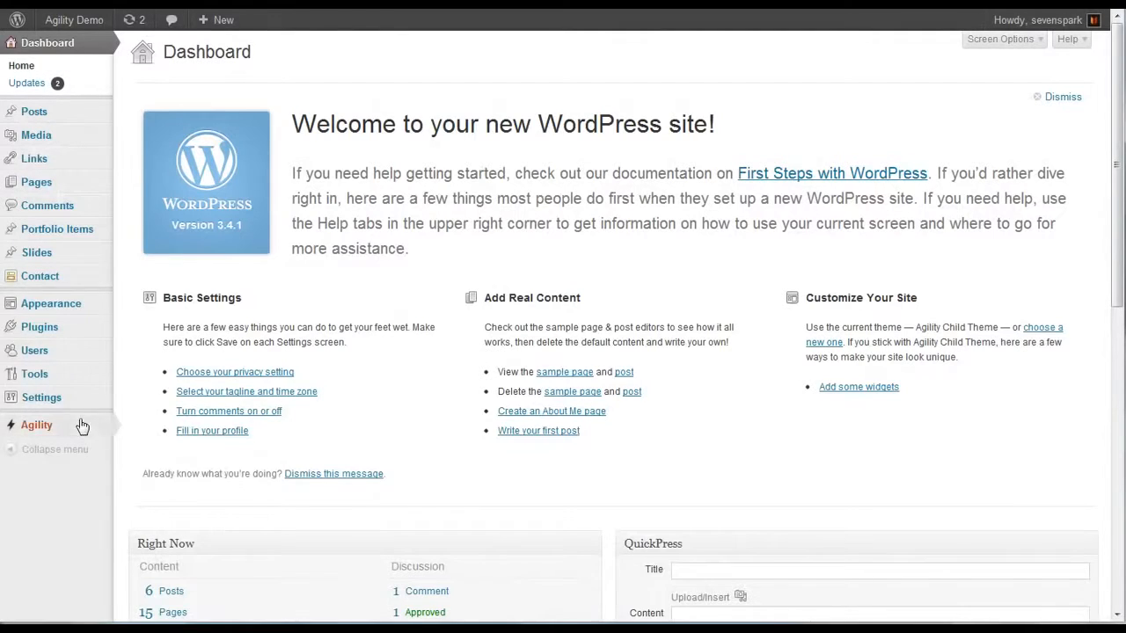
{"action": "mouse_move", "coordinate": [49, 312]}
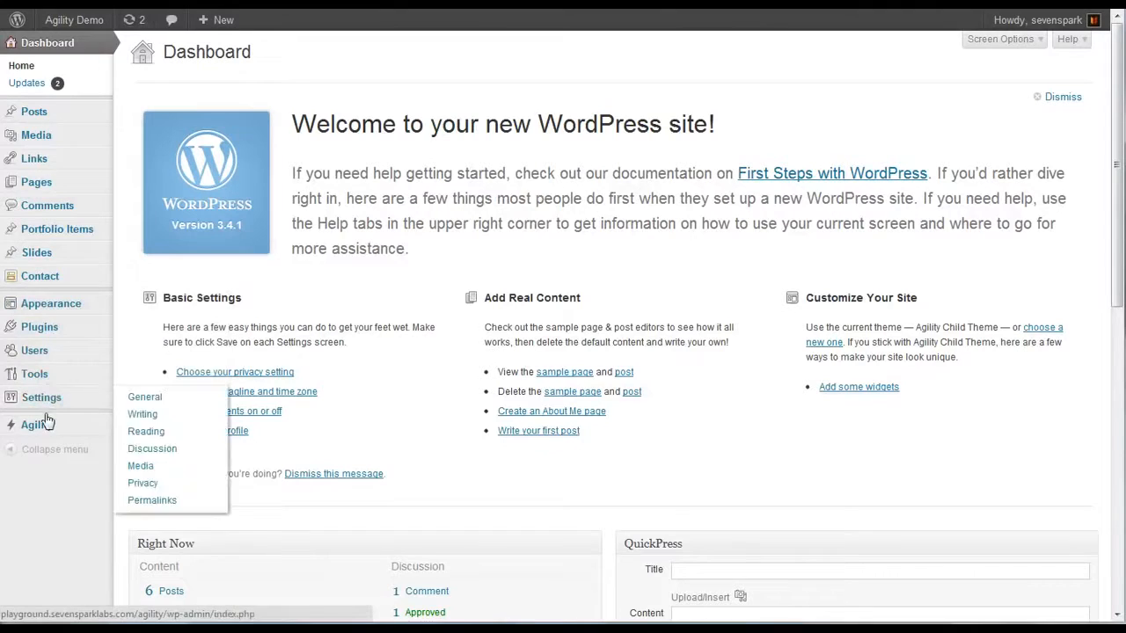
{"action": "left_click", "coordinate": [169, 360]}
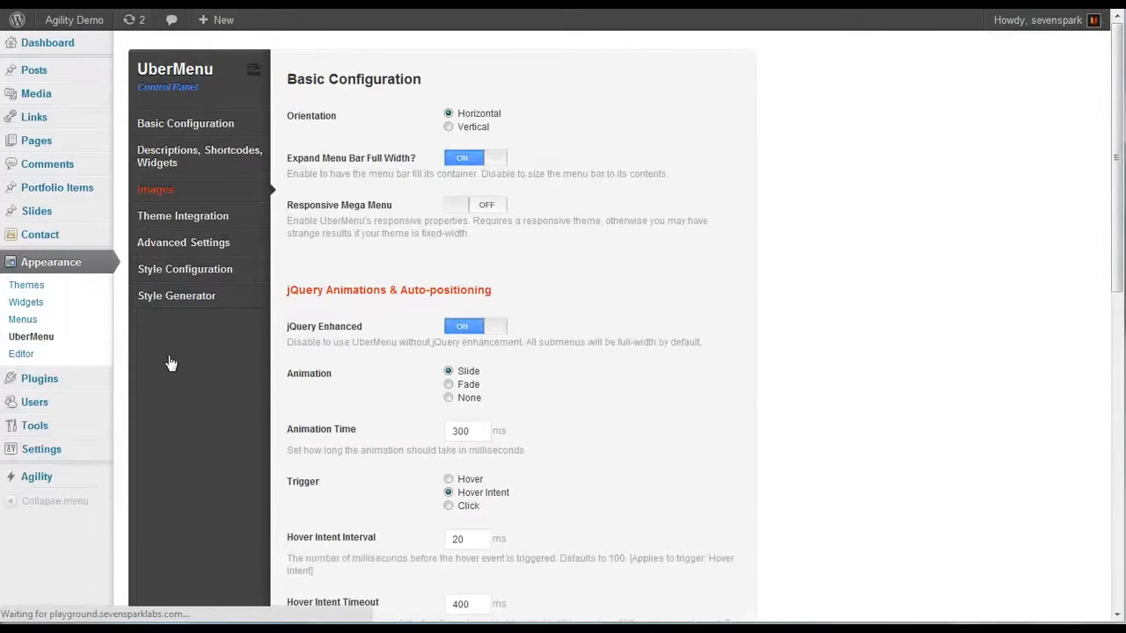
{"action": "left_click", "coordinate": [197, 157]}
{"action": "scroll", "coordinate": [494, 353], "scroll_direction": "down", "scroll_amount": 2}
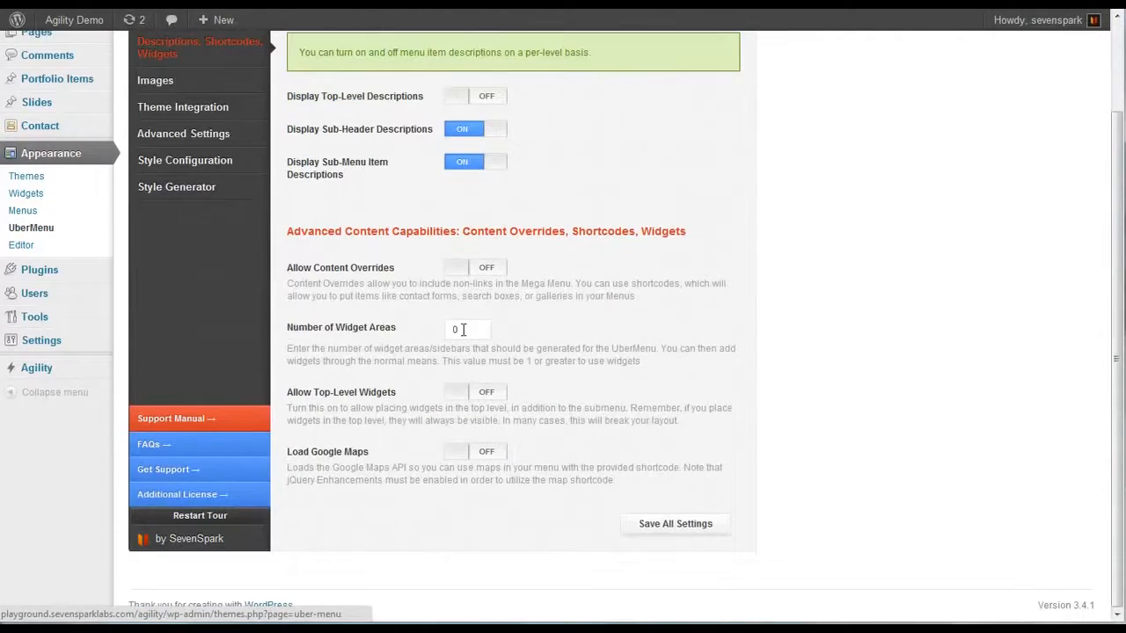
Allow content overrides and set the number of UberMenu widget areas to 1.
{"action": "left_click", "coordinate": [482, 271]}
{"action": "double_click", "coordinate": [466, 329]}
{"action": "type", "text": "1"}
{"action": "left_click", "coordinate": [372, 337]}
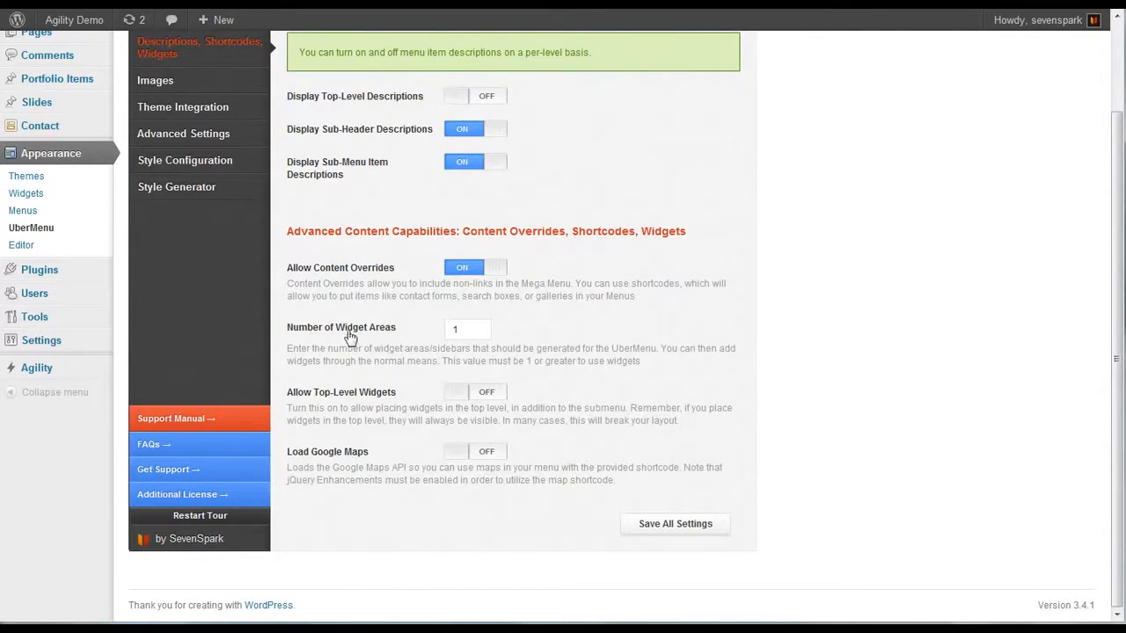
Turn Google Maps loading on and back off, and save all UberMenu settings.
{"action": "left_click", "coordinate": [486, 453]}
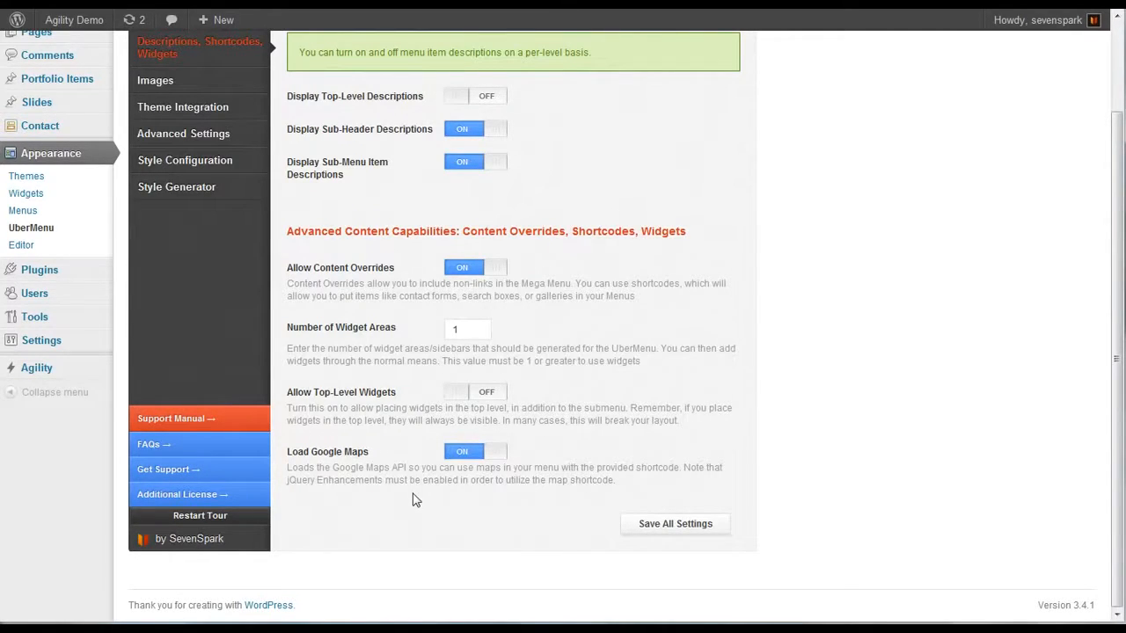
{"action": "left_click", "coordinate": [483, 453]}
{"action": "left_click", "coordinate": [649, 528]}
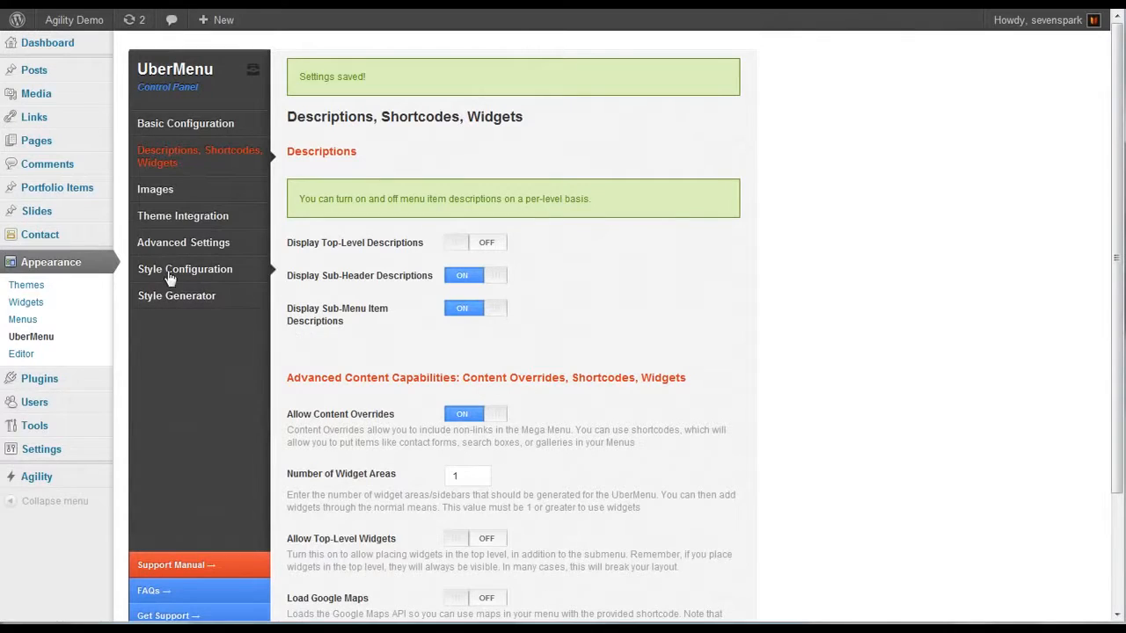
On the Widgets admin page, expand UberMenu Widget Area 1 and add a Text widget to it.
{"action": "left_click", "coordinate": [41, 304]}
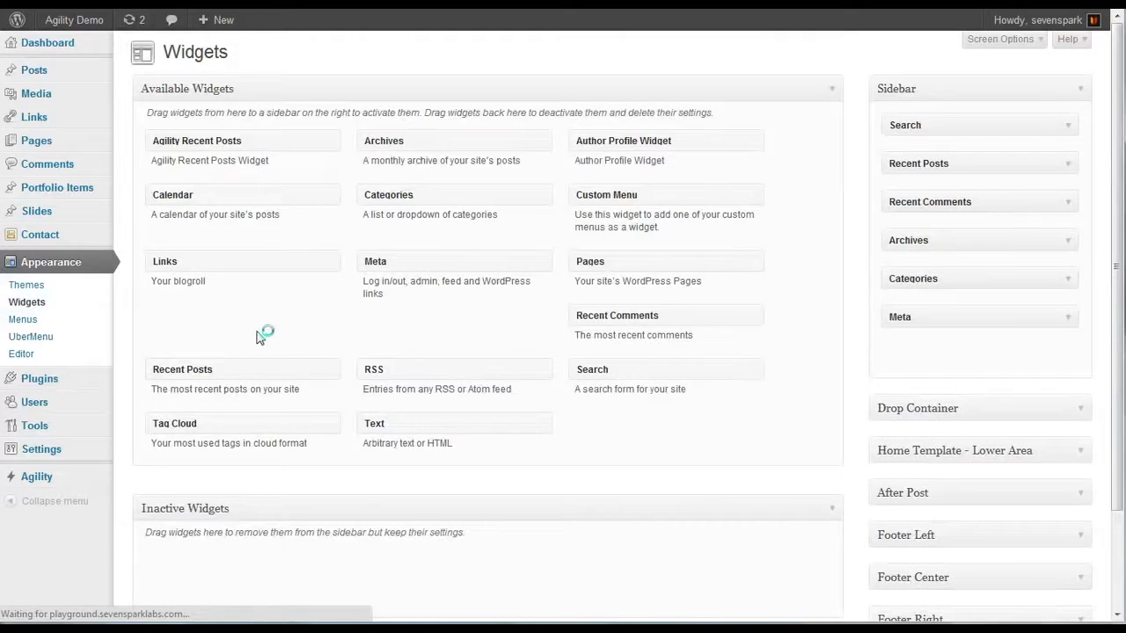
{"action": "scroll", "coordinate": [840, 440], "scroll_direction": "down", "scroll_amount": 3}
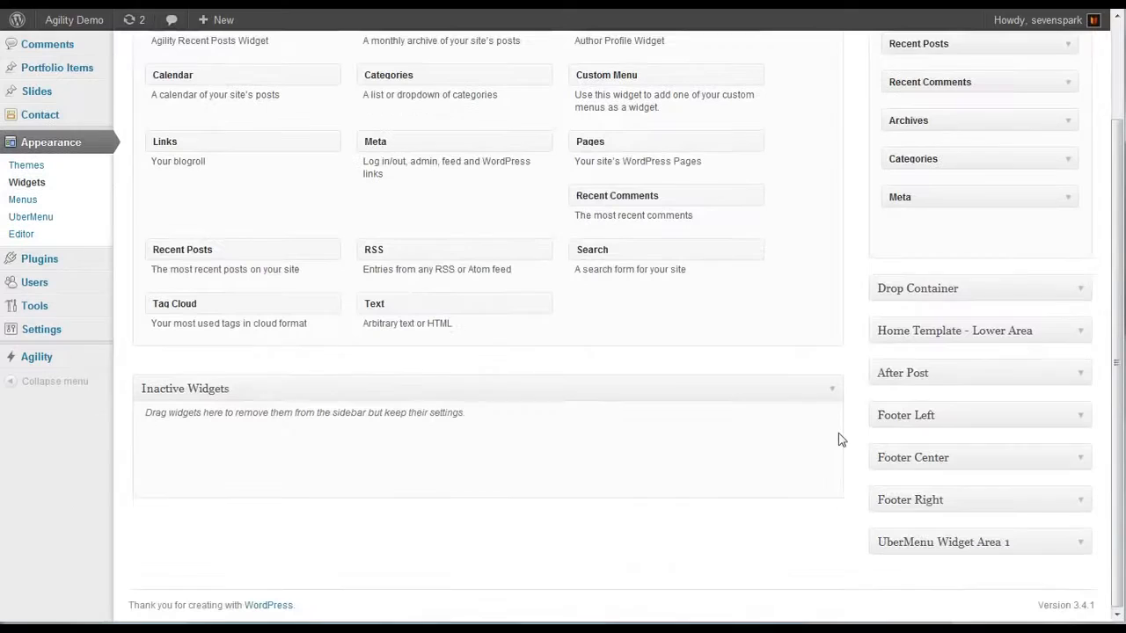
{"action": "left_click", "coordinate": [1077, 545]}
{"action": "scroll", "coordinate": [1073, 547], "scroll_direction": "down", "scroll_amount": 2}
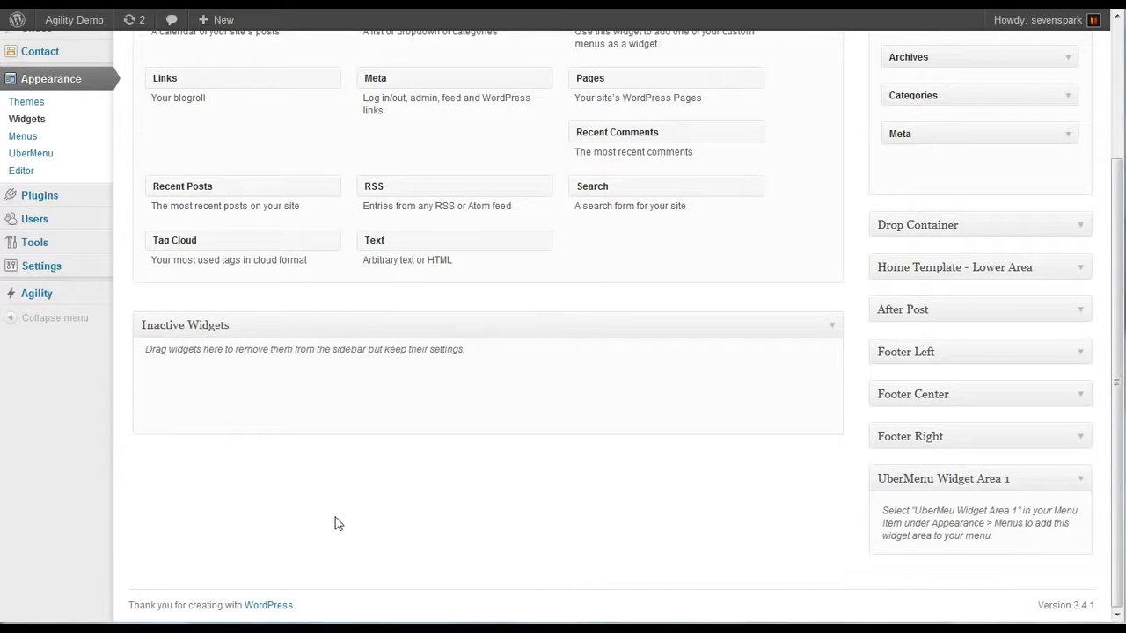
{"action": "left_click_drag", "start_coordinate": [391, 241], "coordinate": [909, 515]}
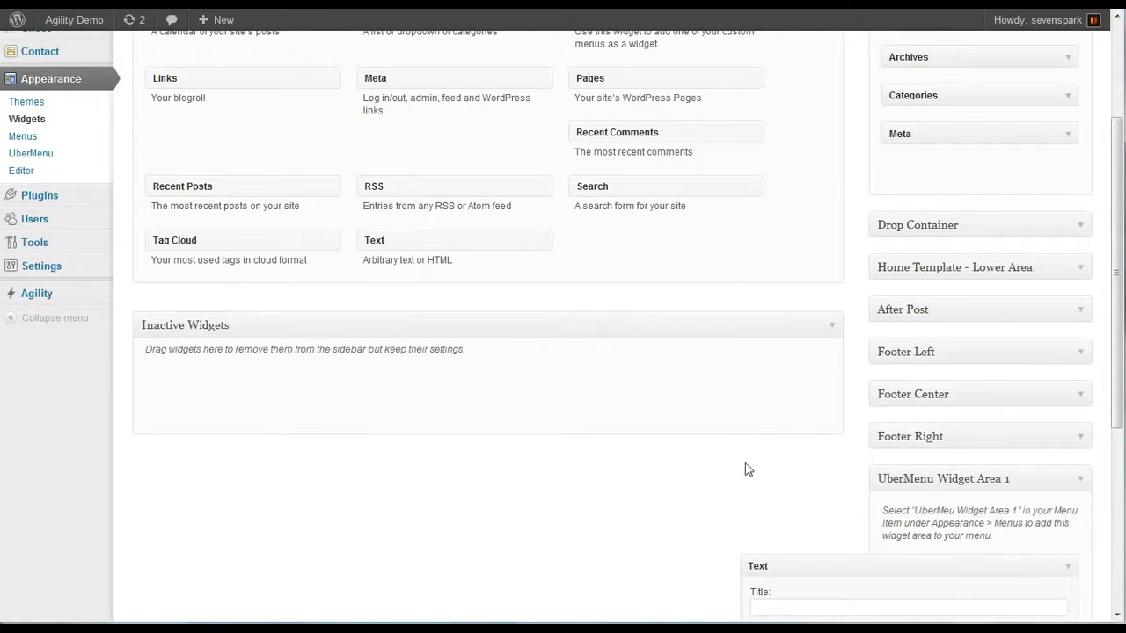
{"action": "scroll", "coordinate": [962, 448], "scroll_direction": "down", "scroll_amount": 3}
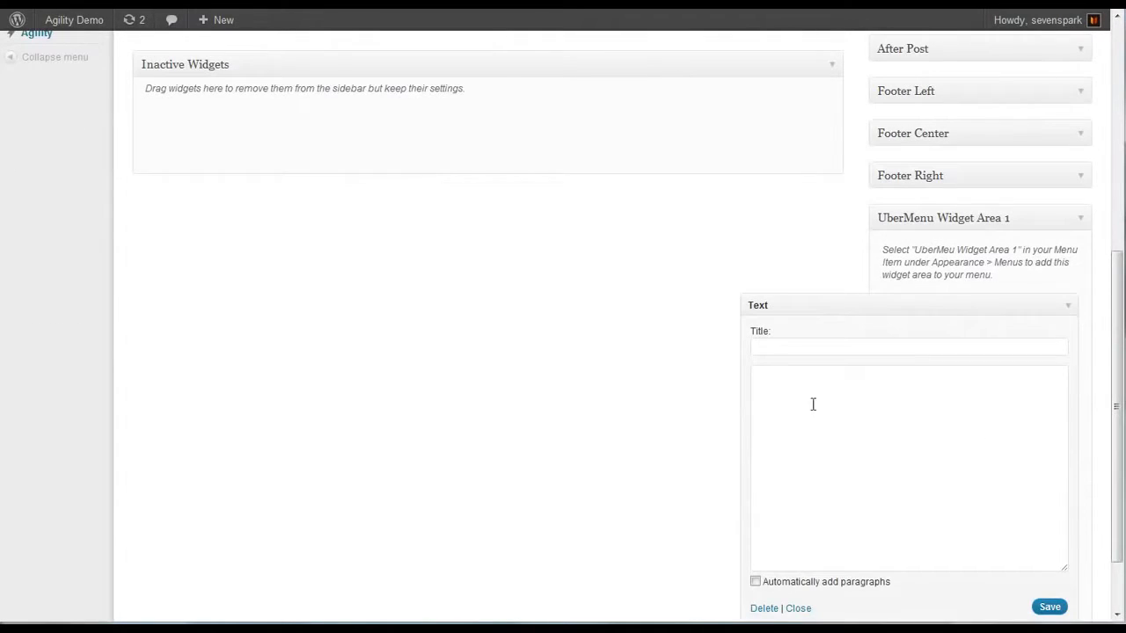
Title the Text widget "From the blog", enter the shortcode [ubermenu-recent-posts excerpt="off" num="4"] as its content, and save it.
{"action": "left_click", "coordinate": [815, 348]}
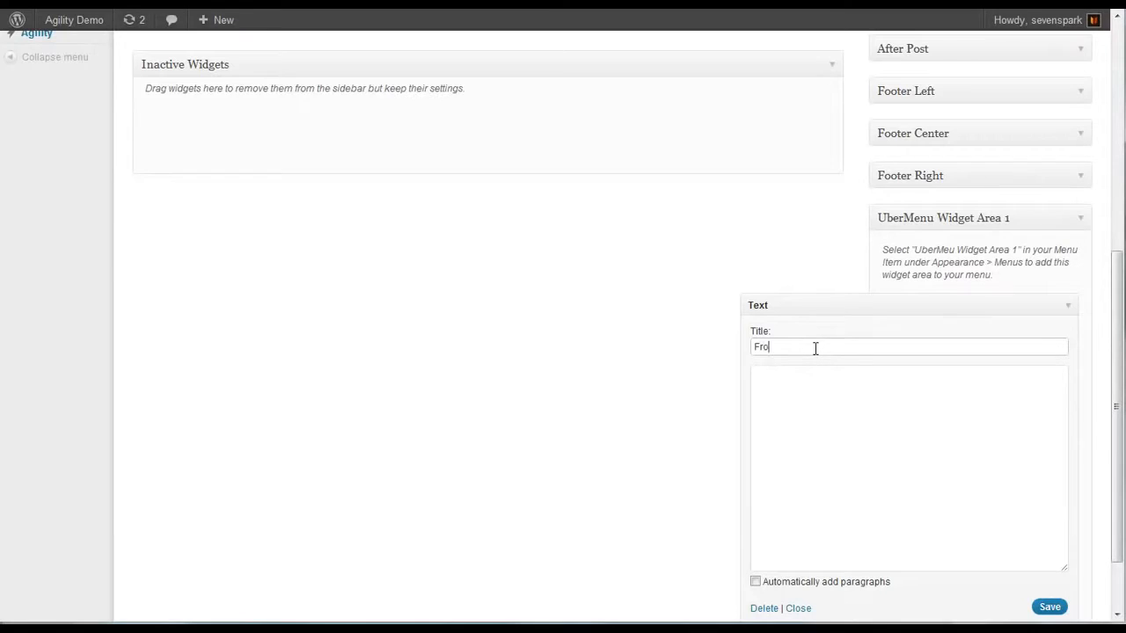
{"action": "type", "text": "From the blog"}
{"action": "key", "text": "Tab"}
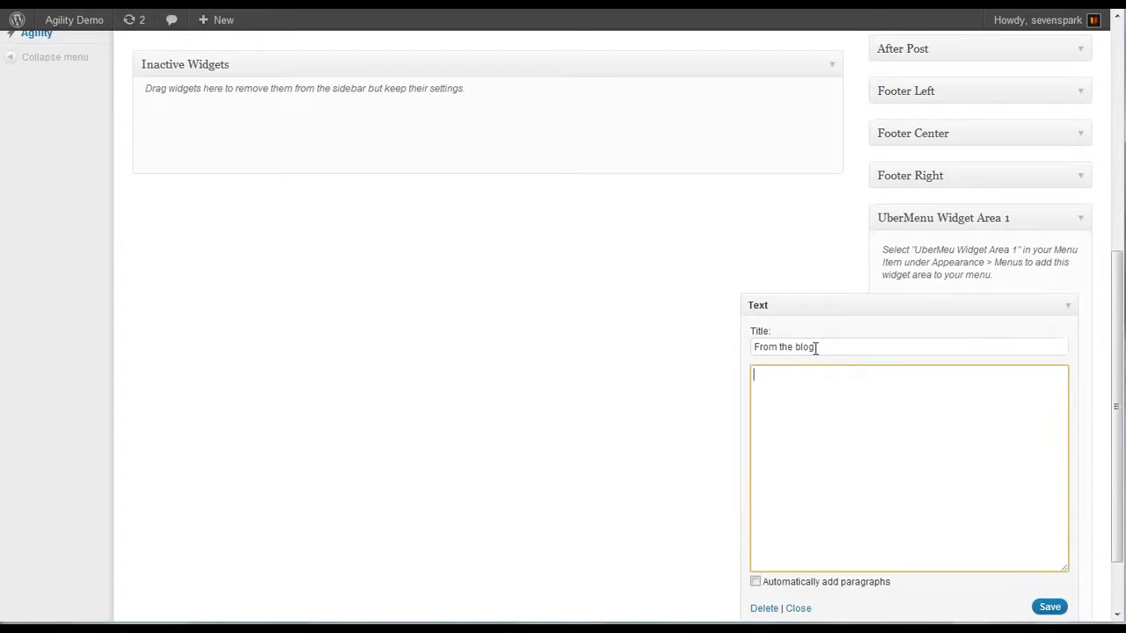
{"action": "type", "text": "[ubermenu-recent-posts excerpt=\"off\" num=\"4\"]"}
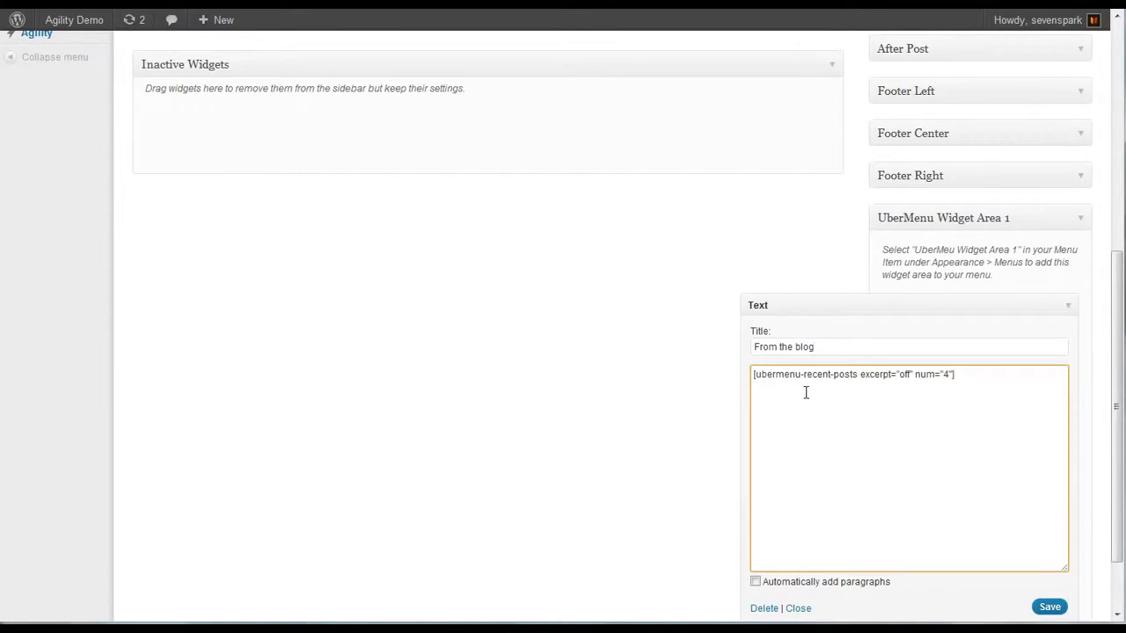
{"action": "scroll", "coordinate": [862, 406], "scroll_direction": "down", "scroll_amount": 2}
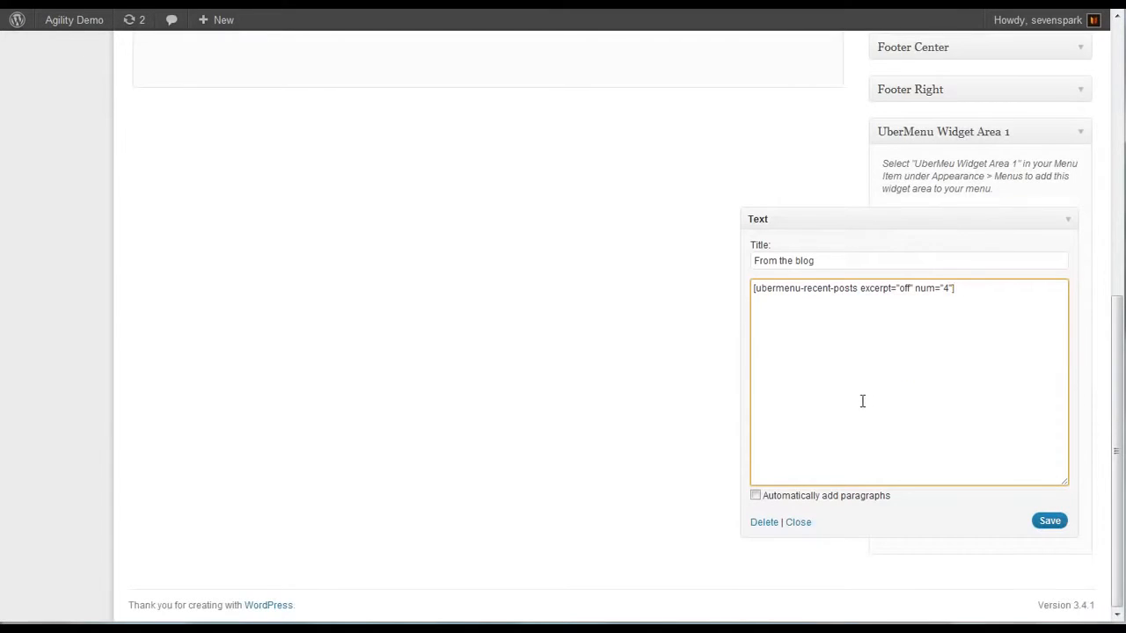
{"action": "left_click", "coordinate": [1049, 523]}
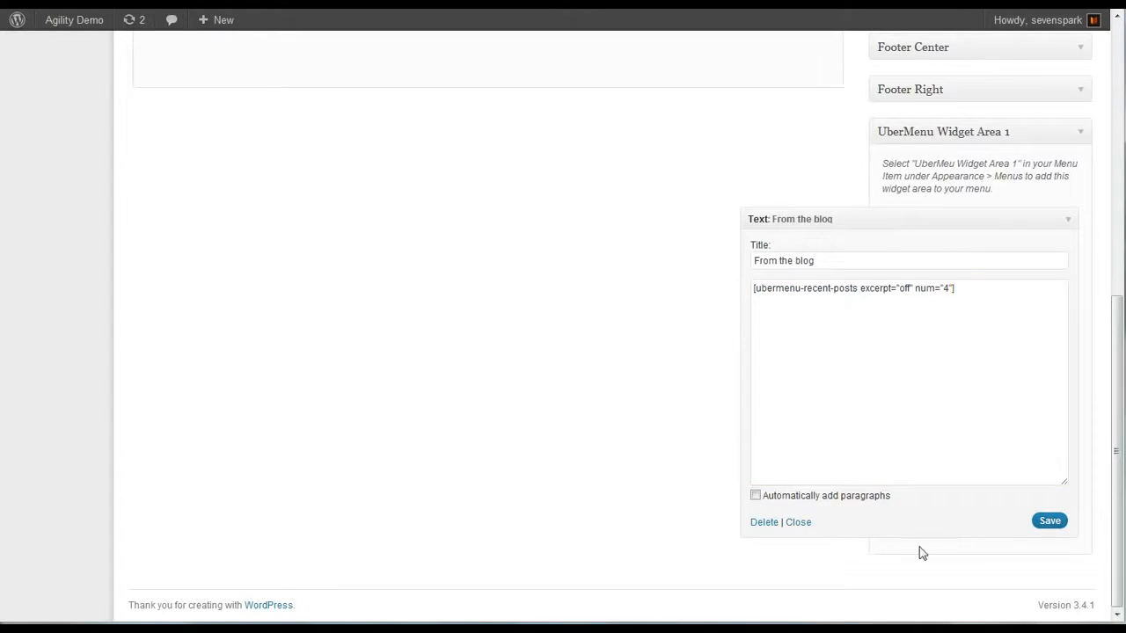
Add a second Text widget to UberMenu Widget Area 1, below the "From the blog" widget.
{"action": "scroll", "coordinate": [829, 448], "scroll_direction": "up", "scroll_amount": 4}
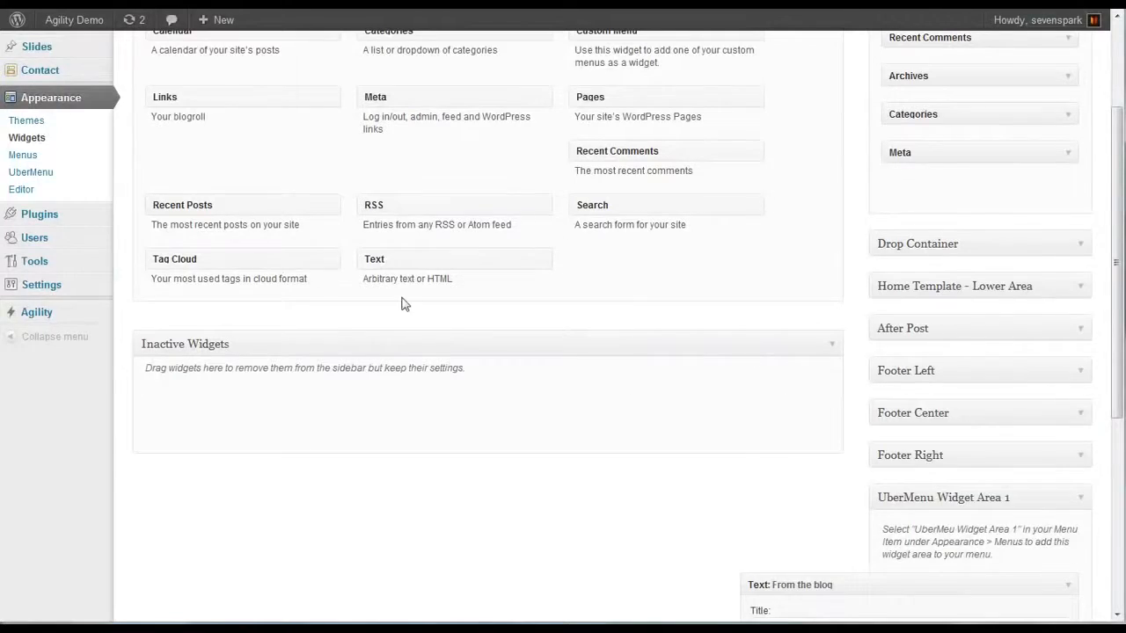
{"action": "scroll", "coordinate": [413, 220], "scroll_direction": "down", "scroll_amount": 3}
{"action": "left_click_drag", "start_coordinate": [402, 55], "coordinate": [914, 537]}
{"action": "scroll", "coordinate": [810, 433], "scroll_direction": "down", "scroll_amount": 1}
Title the new Text widget "Maptastic!", enter the shortcode [ubermenu-map address="Boston, MA" title="It's an UberMap!"] as its content, and save it.
{"action": "left_click", "coordinate": [807, 414]}
{"action": "type", "text": "Maptastic!"}
{"action": "key", "text": "Tab"}
{"action": "type", "text": "[ubermenu-map address=\"Boston, MA\" title=\"It's an UberMap!\"]"}
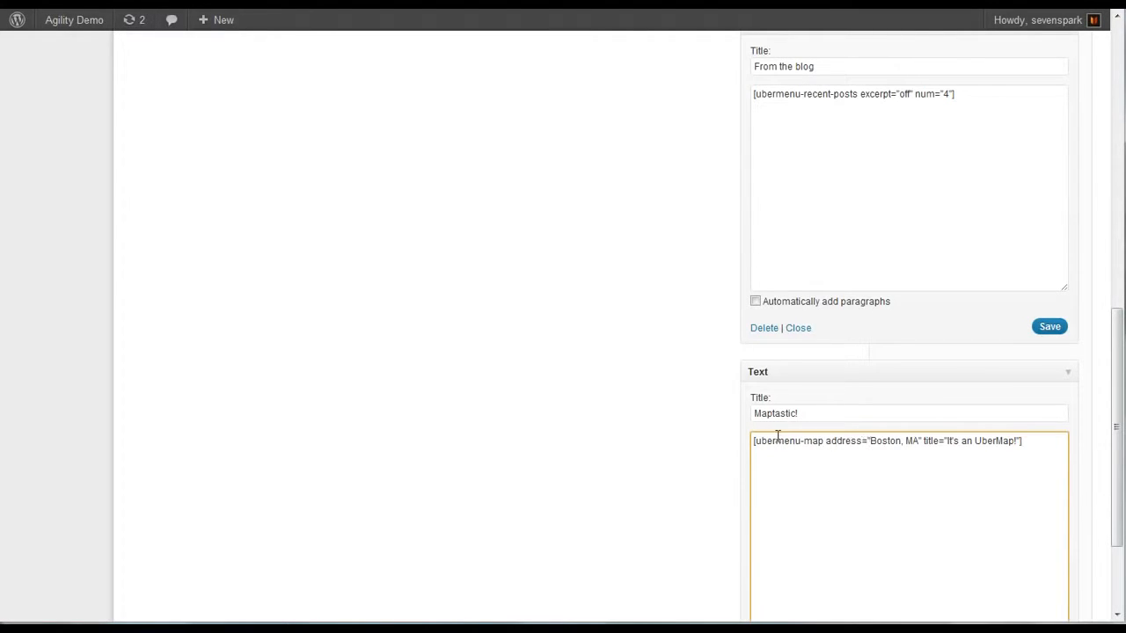
{"action": "scroll", "coordinate": [963, 511], "scroll_direction": "down", "scroll_amount": 2}
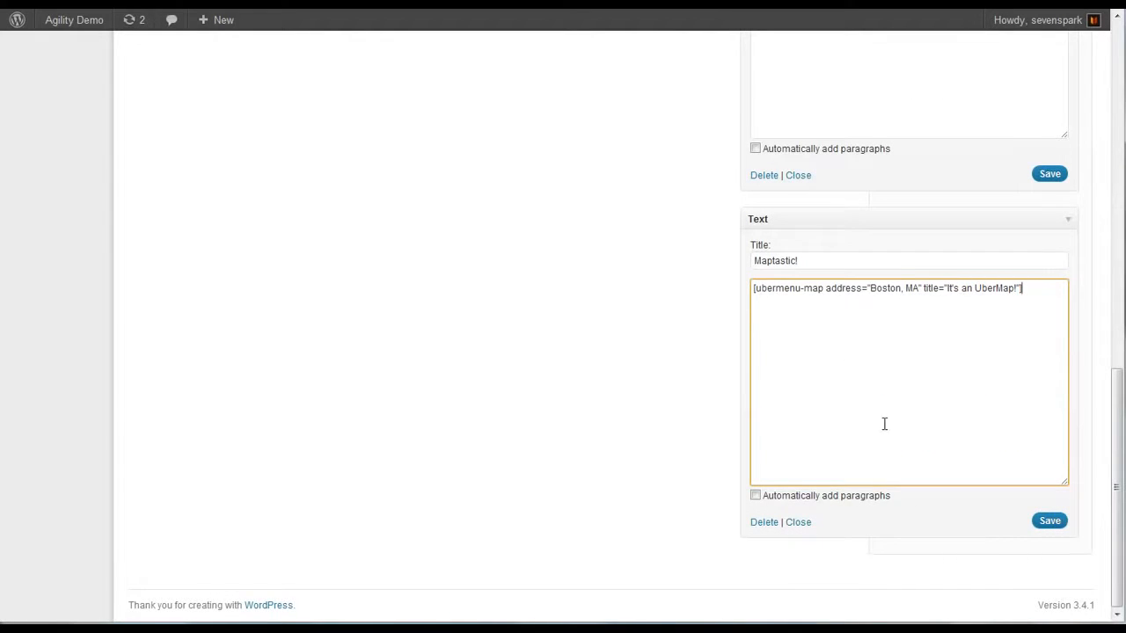
{"action": "left_click", "coordinate": [1048, 522]}
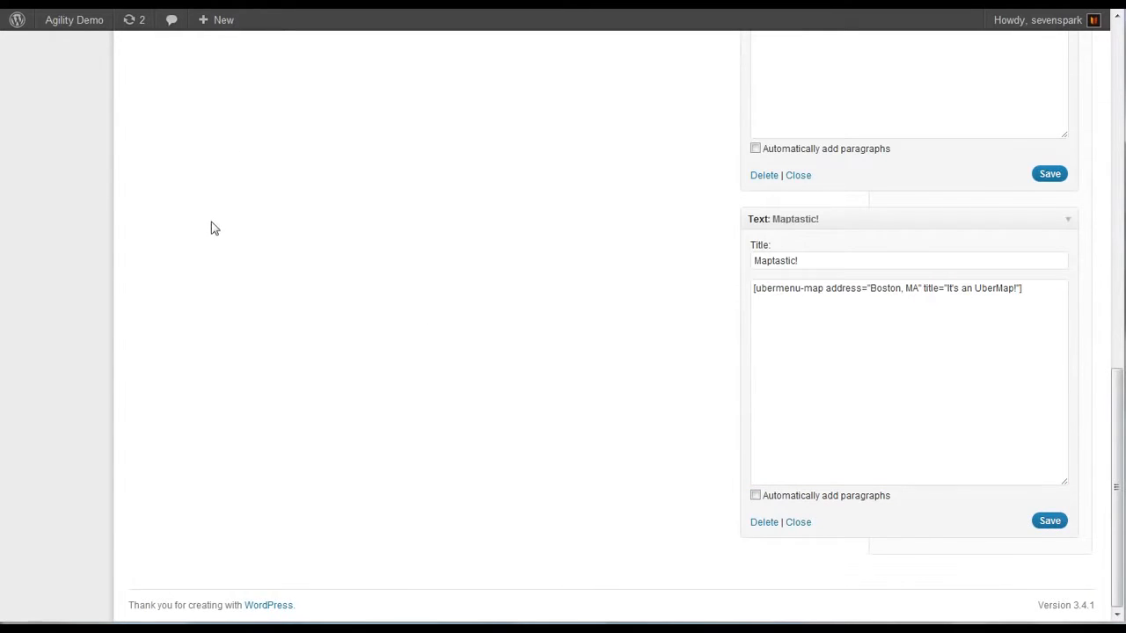
Go to the Menus admin page and look through the items of the UberMenu Demo menu.
{"action": "scroll", "coordinate": [211, 229], "scroll_direction": "up", "scroll_amount": 15}
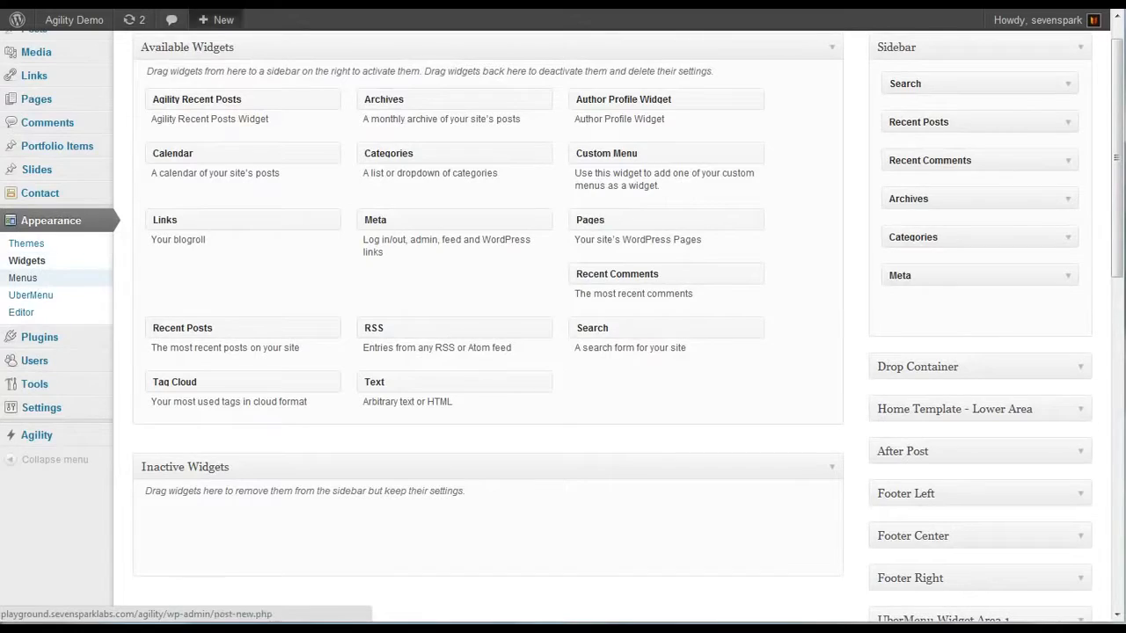
{"action": "left_click", "coordinate": [22, 278]}
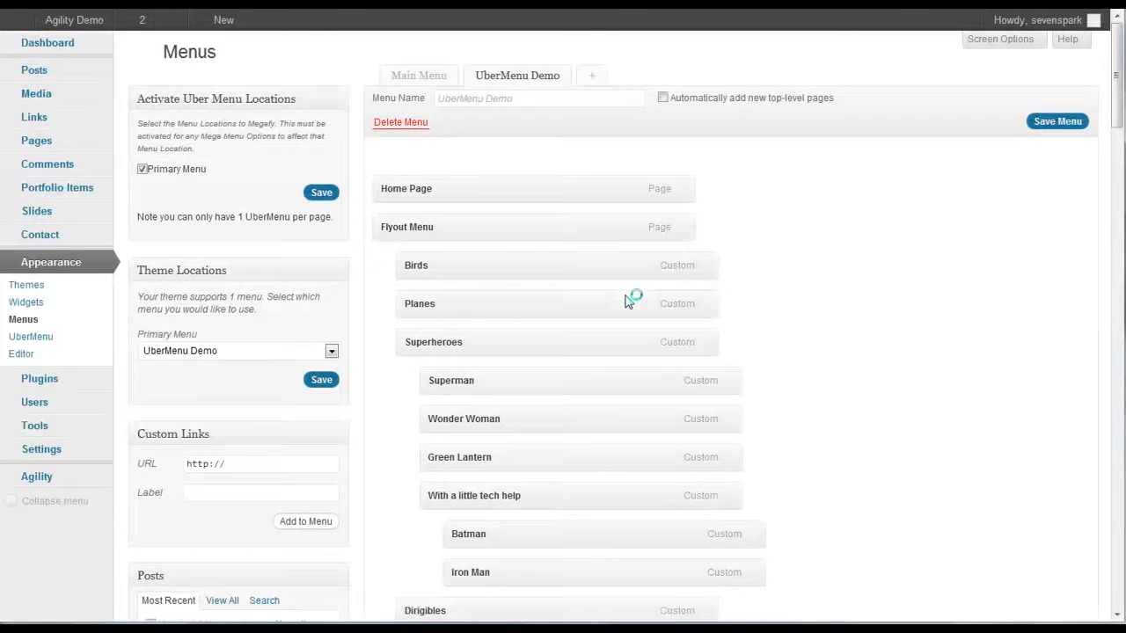
{"action": "scroll", "coordinate": [743, 321], "scroll_direction": "down", "scroll_amount": 3}
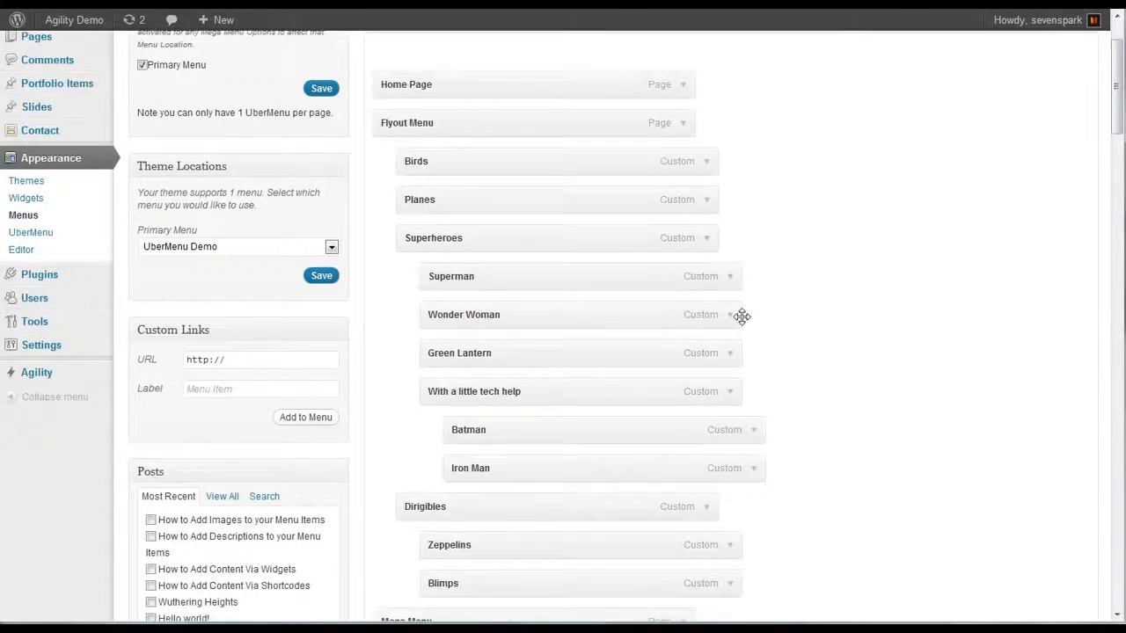
{"action": "scroll", "coordinate": [743, 318], "scroll_direction": "down", "scroll_amount": 15}
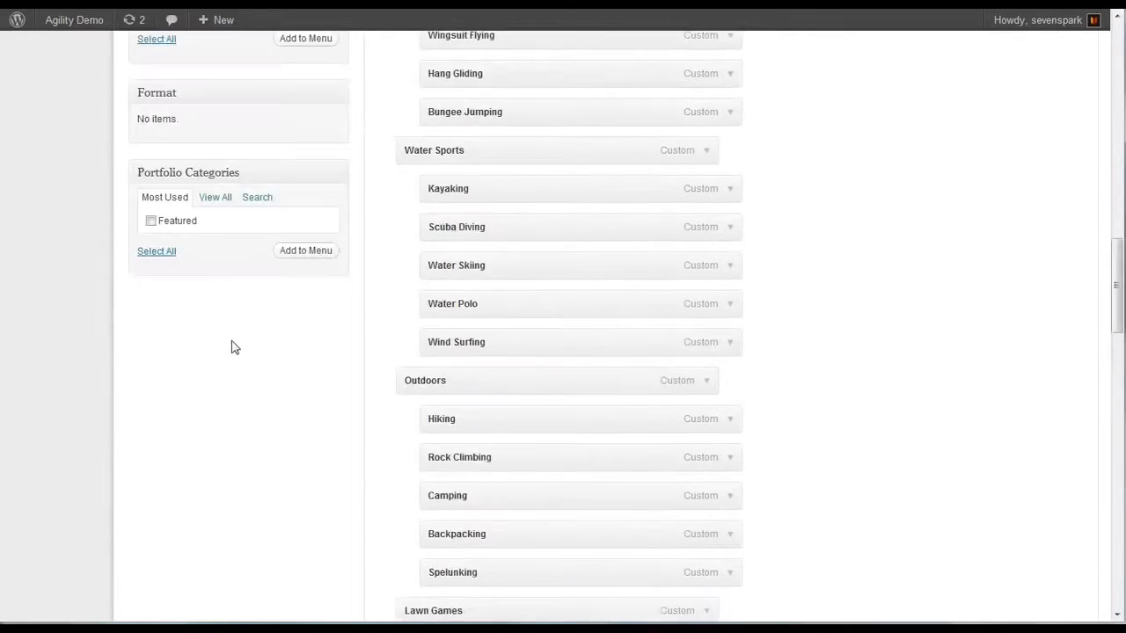
{"action": "scroll", "coordinate": [230, 356], "scroll_direction": "up", "scroll_amount": 20}
{"action": "scroll", "coordinate": [402, 387], "scroll_direction": "up", "scroll_amount": 9}
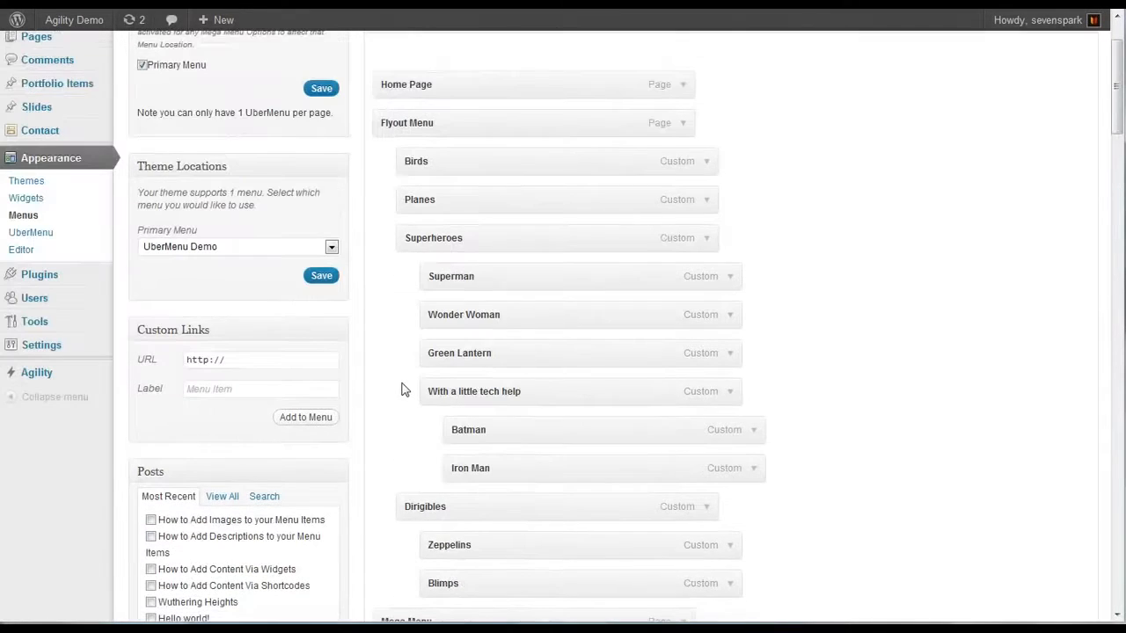
{"action": "scroll", "coordinate": [380, 403], "scroll_direction": "down", "scroll_amount": 3}
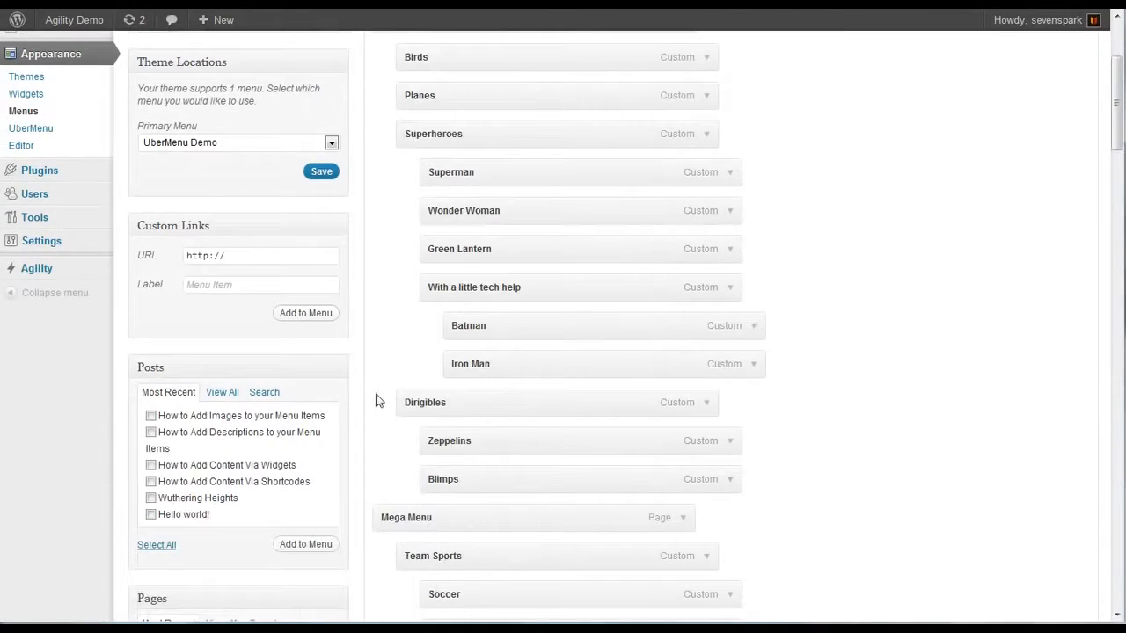
Add a custom link with the URL # and the label Widgets to the UberMenu Demo menu.
{"action": "left_click_drag", "start_coordinate": [267, 258], "coordinate": [125, 262]}
{"action": "type", "text": "#"}
{"action": "key", "text": "Tab"}
{"action": "type", "text": "Widg"}
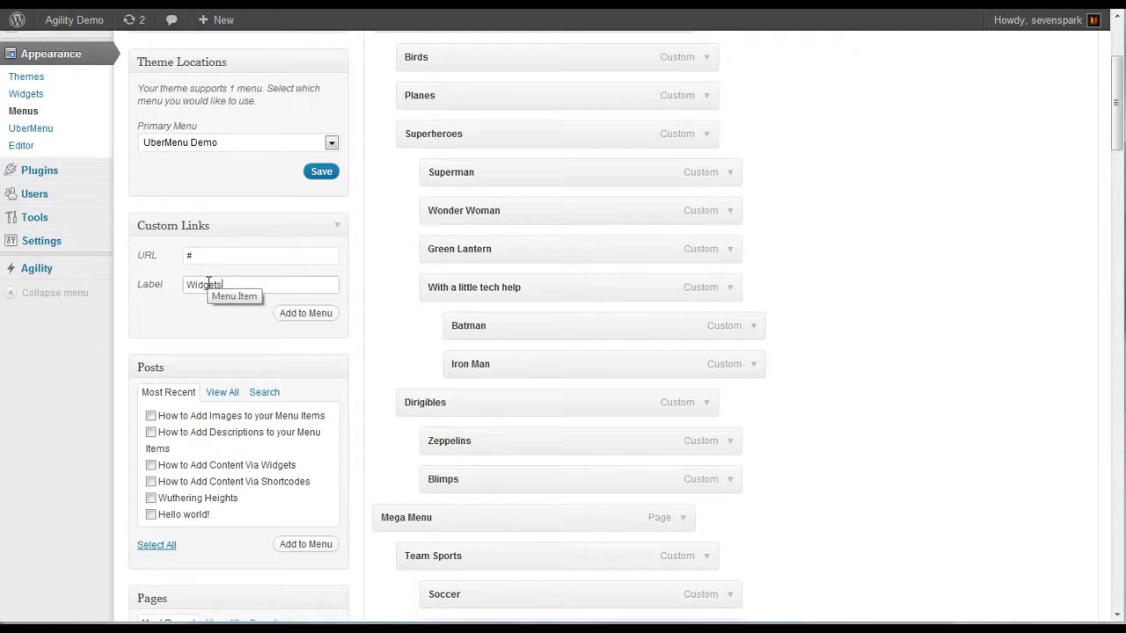
{"action": "left_click", "coordinate": [307, 315]}
Nest the new Widgets item under the UberMenu page item at the end of the menu.
{"action": "scroll", "coordinate": [834, 395], "scroll_direction": "down", "scroll_amount": 2}
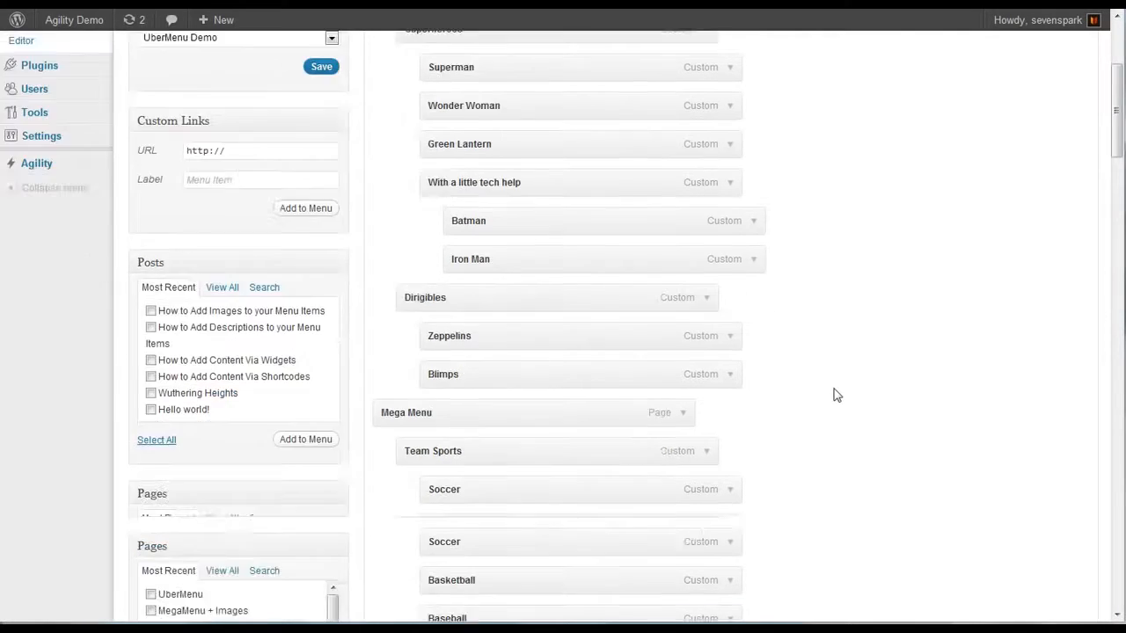
{"action": "scroll", "coordinate": [835, 395], "scroll_direction": "down", "scroll_amount": 8}
{"action": "left_click_drag", "start_coordinate": [413, 482], "coordinate": [466, 533]}
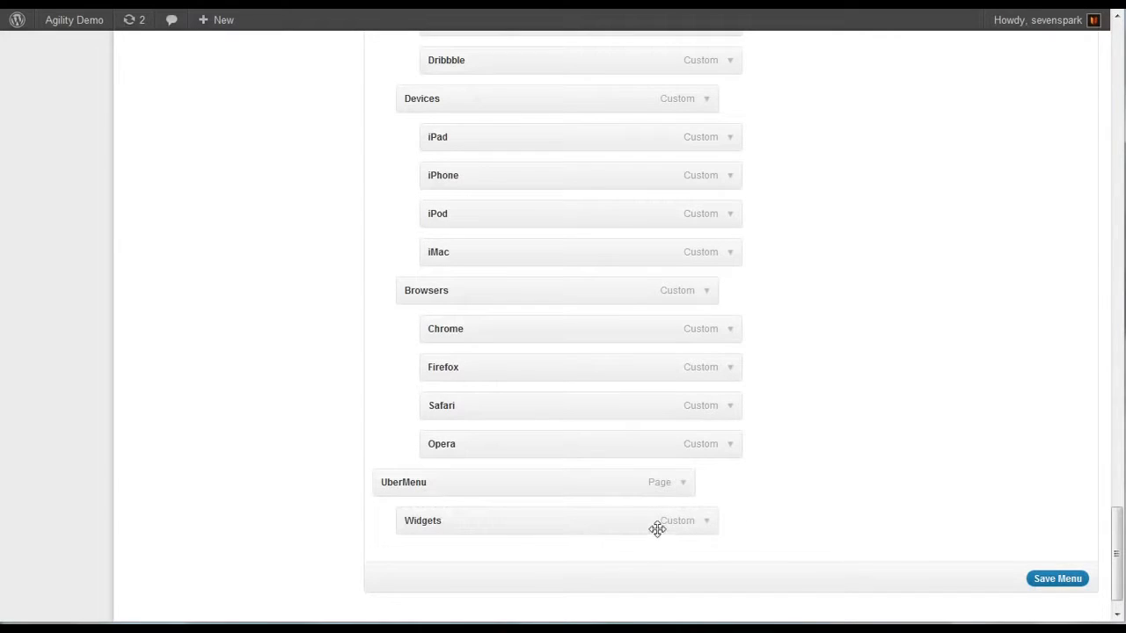
Enable Disable Text and Disable Link for the Widgets item, set it to display UberMenu Widget Area 1, and save the menu.
{"action": "left_click", "coordinate": [708, 527]}
{"action": "scroll", "coordinate": [710, 475], "scroll_direction": "down", "scroll_amount": 5}
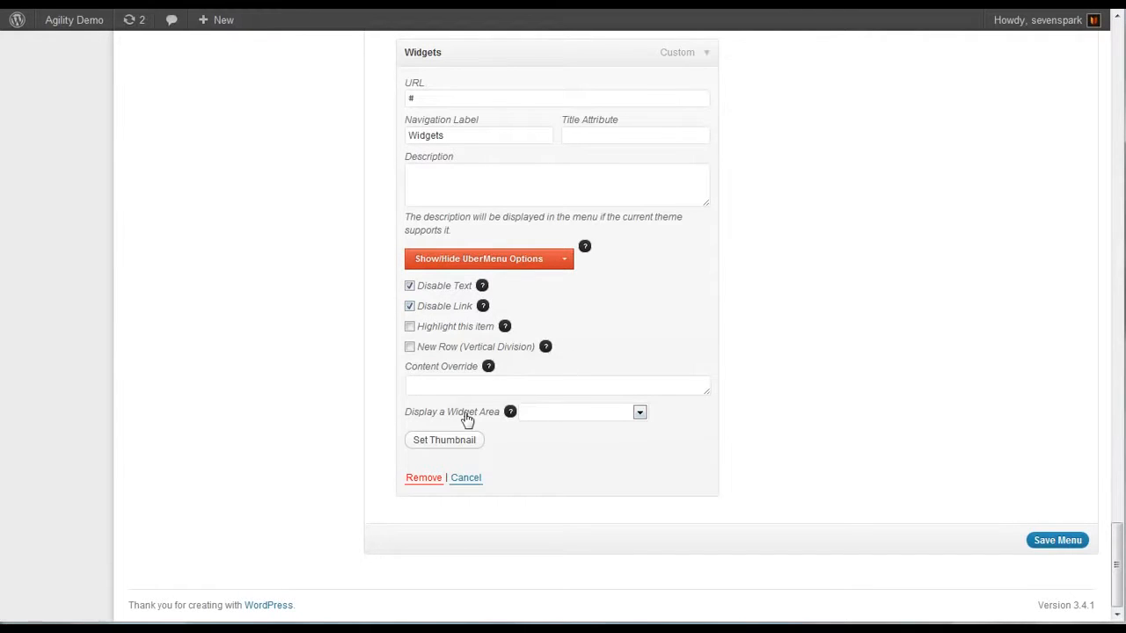
{"action": "scroll", "coordinate": [339, 368], "scroll_direction": "up", "scroll_amount": 1}
{"action": "scroll", "coordinate": [342, 370], "scroll_direction": "down", "scroll_amount": 1}
{"action": "left_click", "coordinate": [587, 413]}
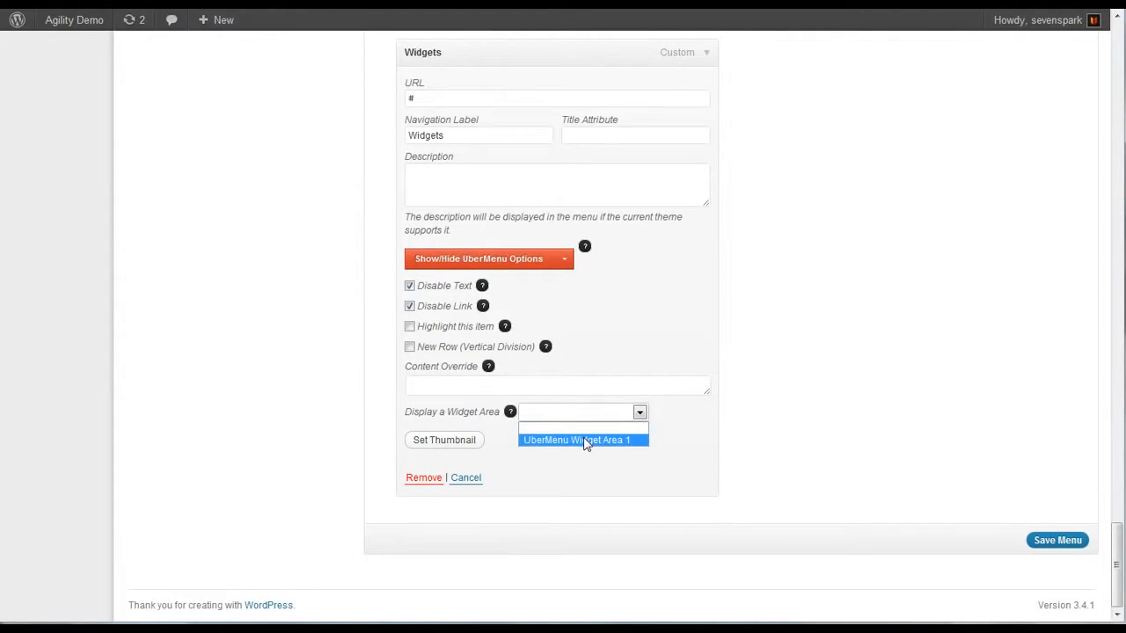
{"action": "left_click", "coordinate": [587, 440]}
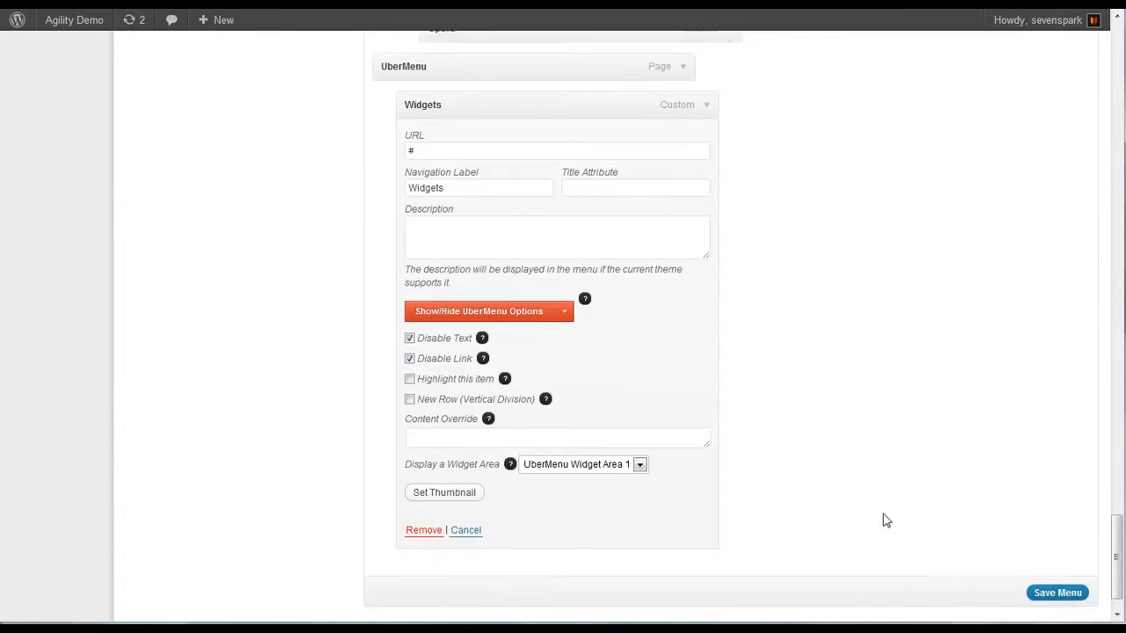
{"action": "left_click", "coordinate": [1059, 543]}
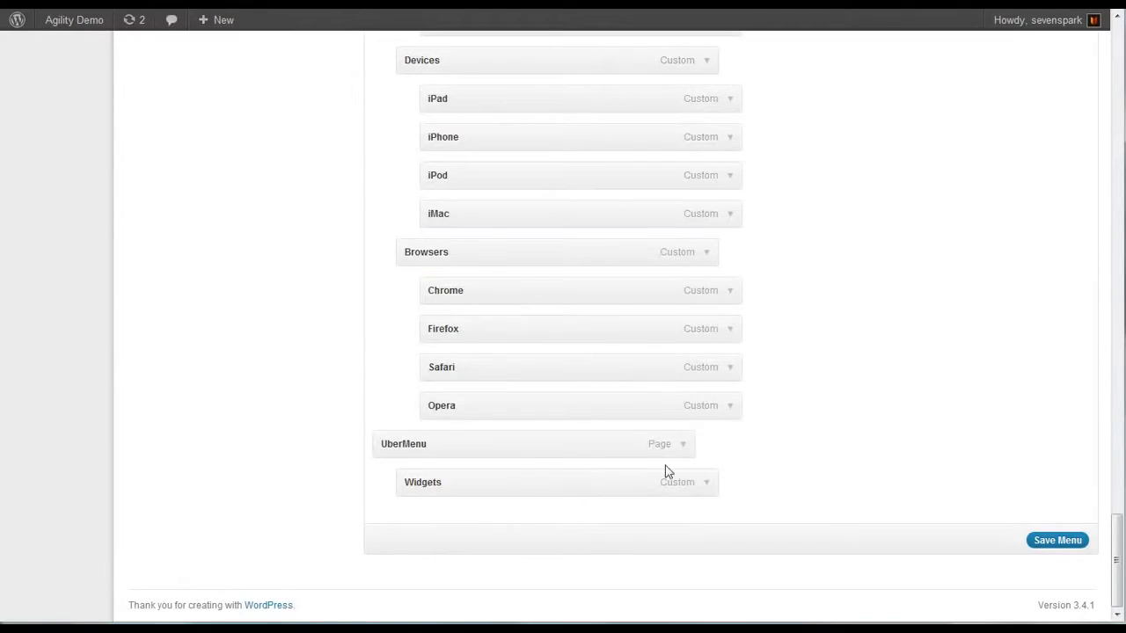
Enable Full Width Submenu in the UberMenu page item's UberMenu options and save the menu.
{"action": "left_click", "coordinate": [682, 446]}
{"action": "scroll", "coordinate": [700, 449], "scroll_direction": "down", "scroll_amount": 3}
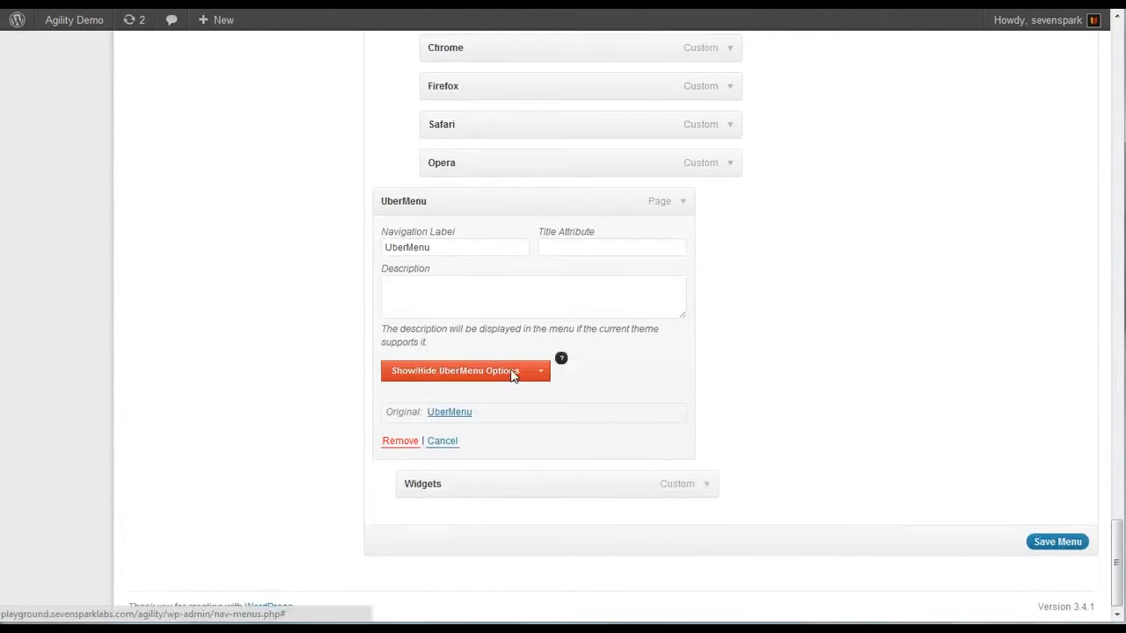
{"action": "left_click", "coordinate": [516, 372]}
{"action": "scroll", "coordinate": [641, 402], "scroll_direction": "down", "scroll_amount": 3}
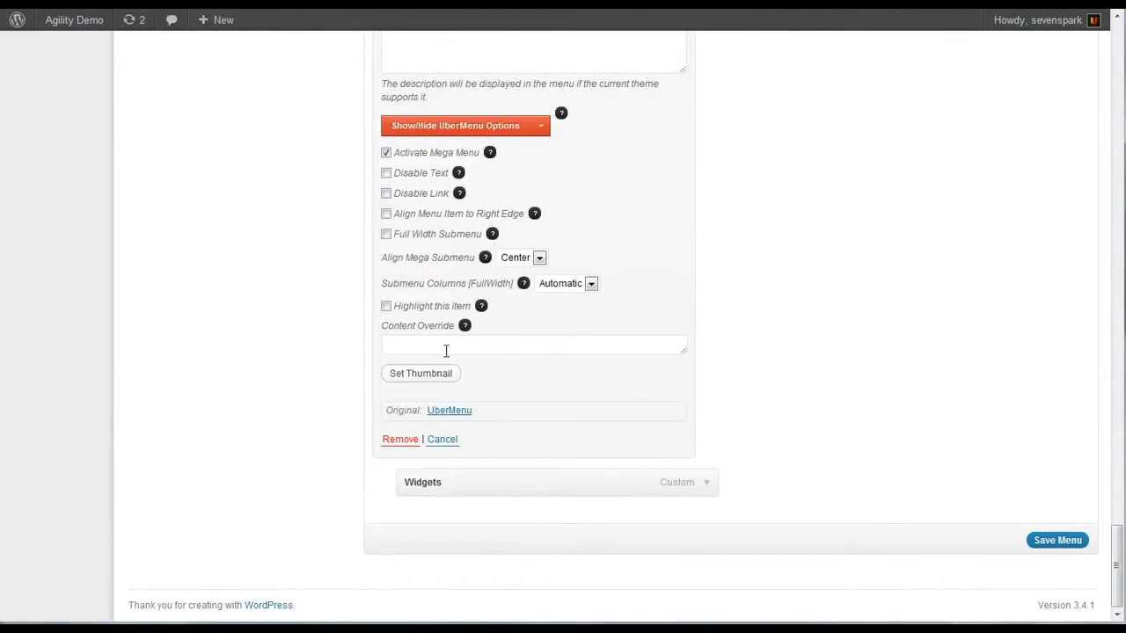
{"action": "left_click", "coordinate": [408, 237]}
{"action": "left_click", "coordinate": [1050, 542]}
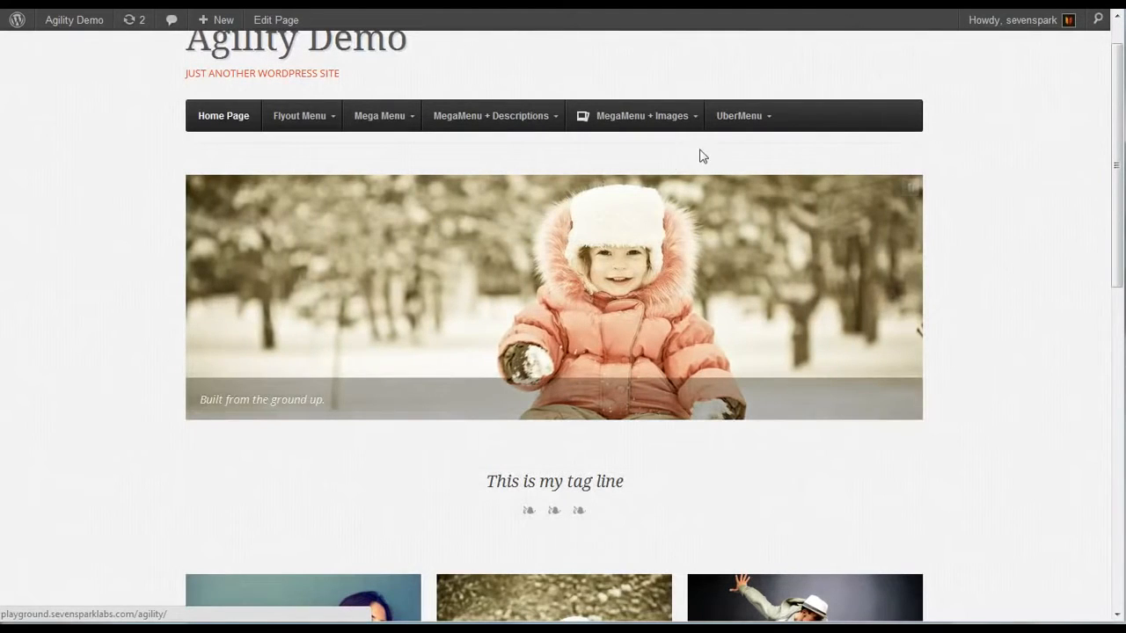
View the UberMenu dropdown on the Agility Demo home page to check its widgets.
{"action": "mouse_move", "coordinate": [764, 115]}
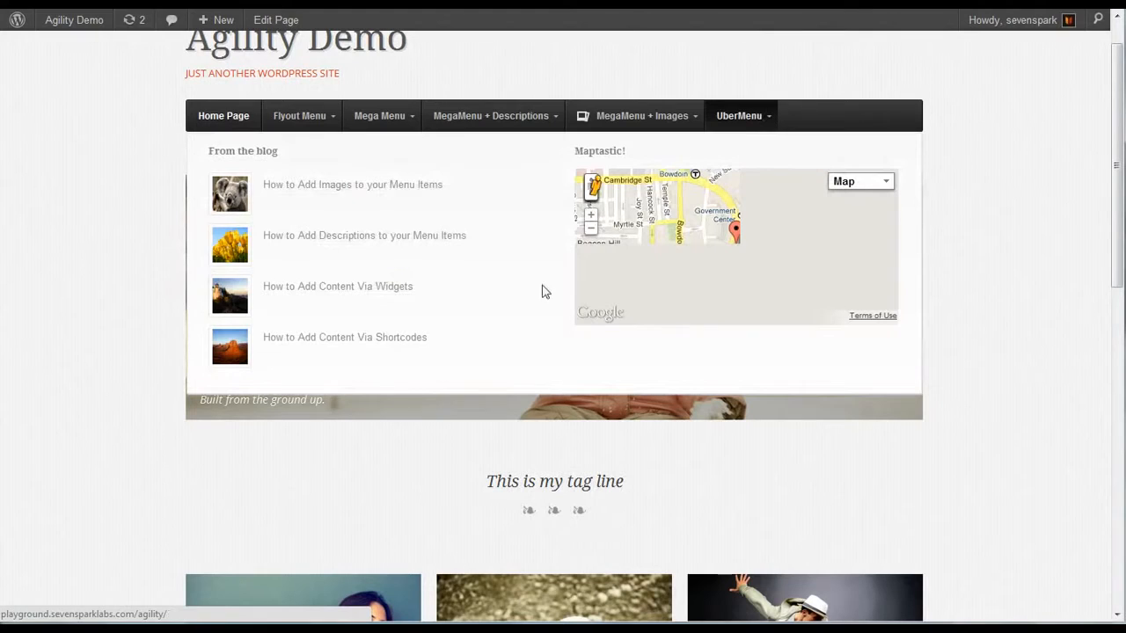